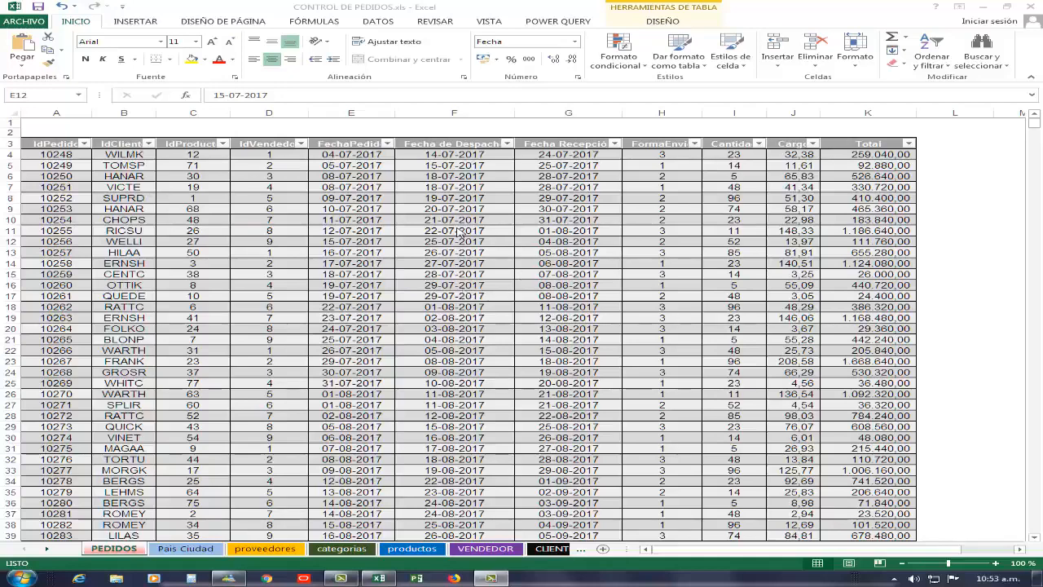
Examine the fields of the PEDIDOS table across row 12, from IdPedido through the customer, product, vendor and date columns.
click(442, 269)
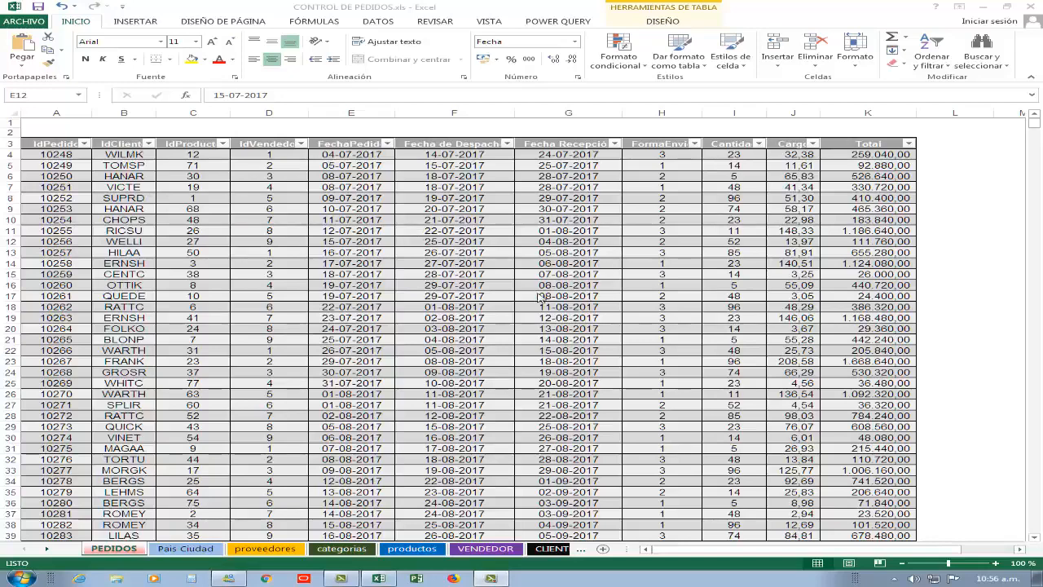
click(350, 238)
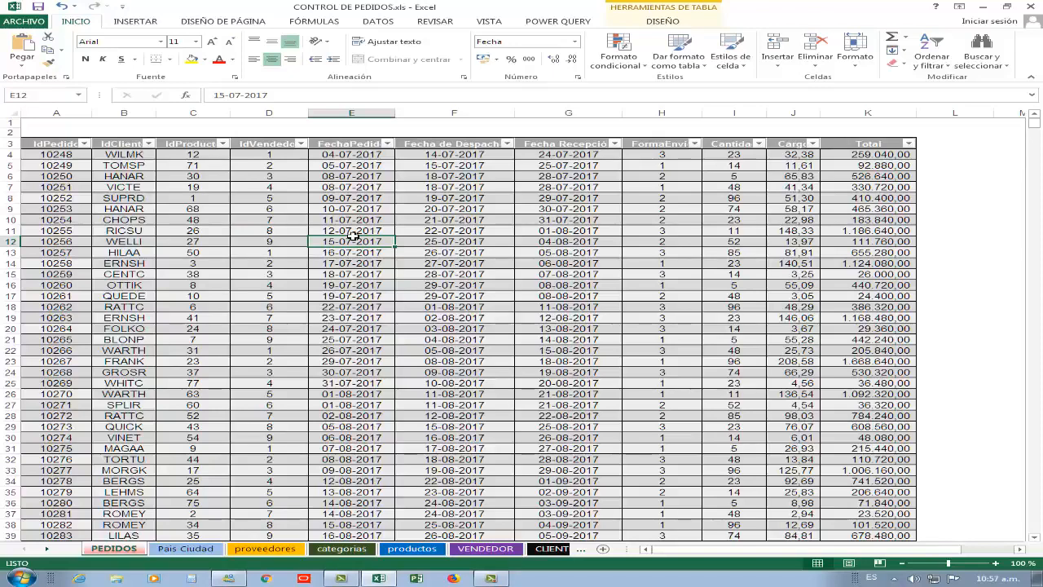
key(Left)
key(Left)
key(Left)
key(Left)
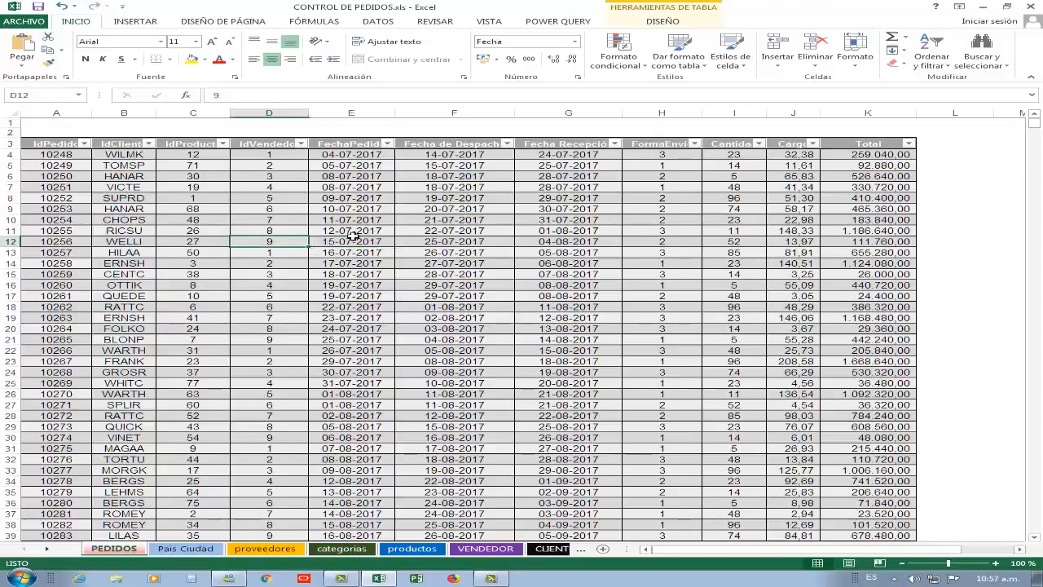
key(Right)
key(Right)
key(Right)
key(Right)
key(Right)
key(Right)
key(Right)
key(Right)
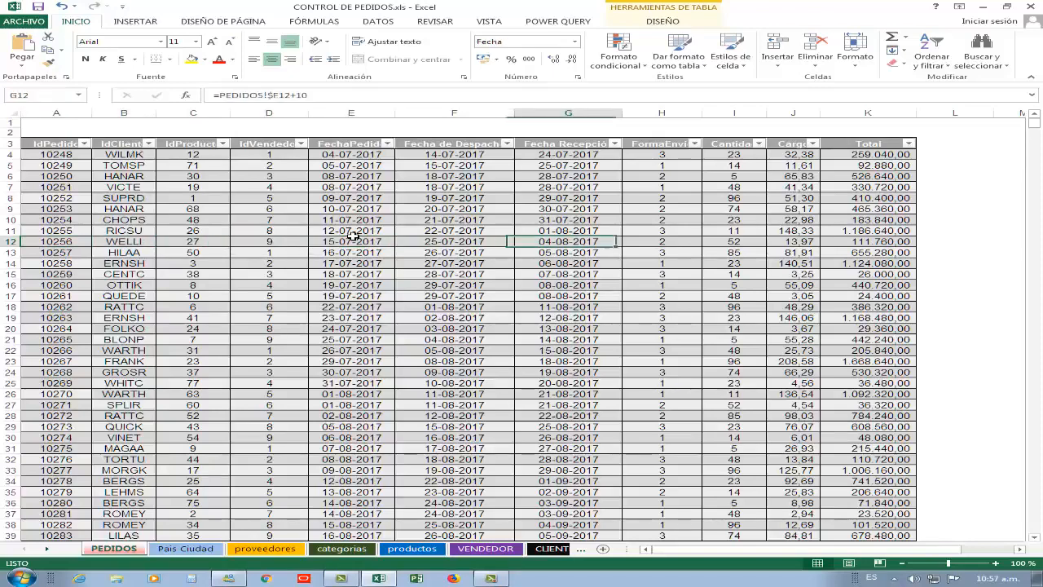
key(Left)
key(Left)
key(Left)
key(Left)
key(Left)
key(Left)
key(Left)
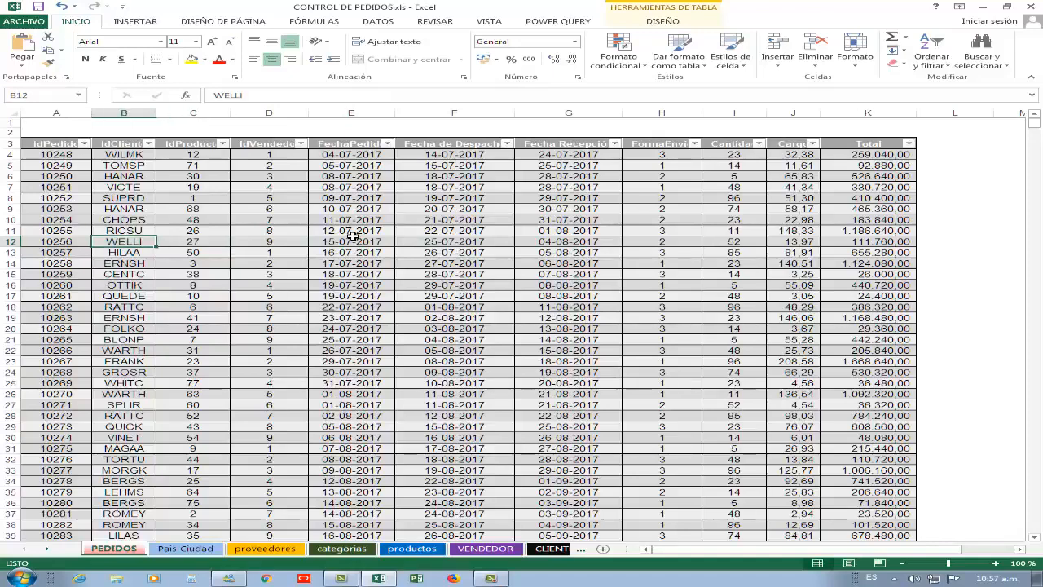
key(Left)
key(Right)
key(Right)
key(Right)
key(Right)
key(Right)
key(Right)
key(Right)
key(Right)
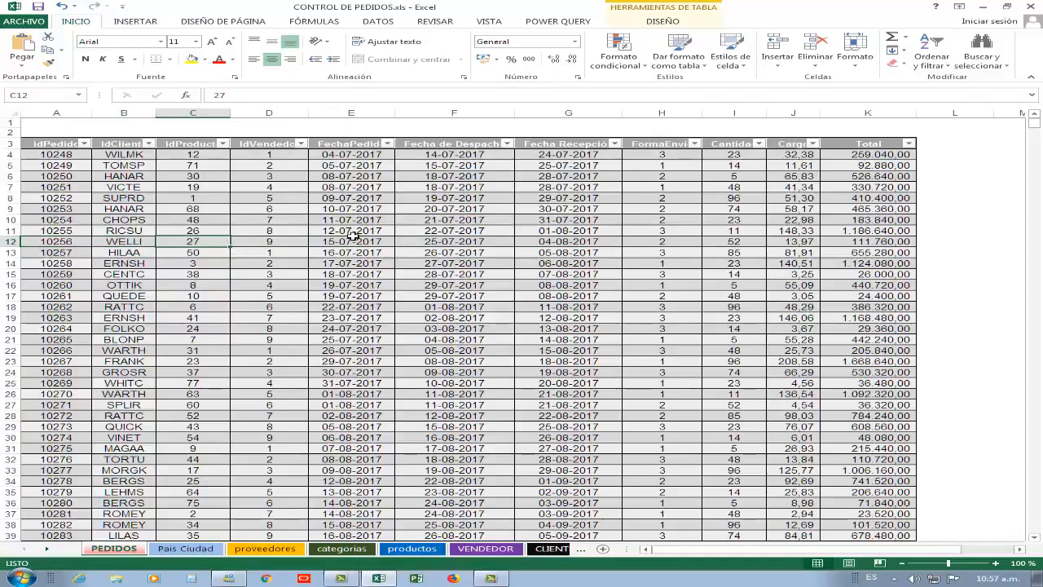
key(Left)
key(Left)
key(Left)
key(Left)
key(Left)
key(Left)
key(Left)
key(Left)
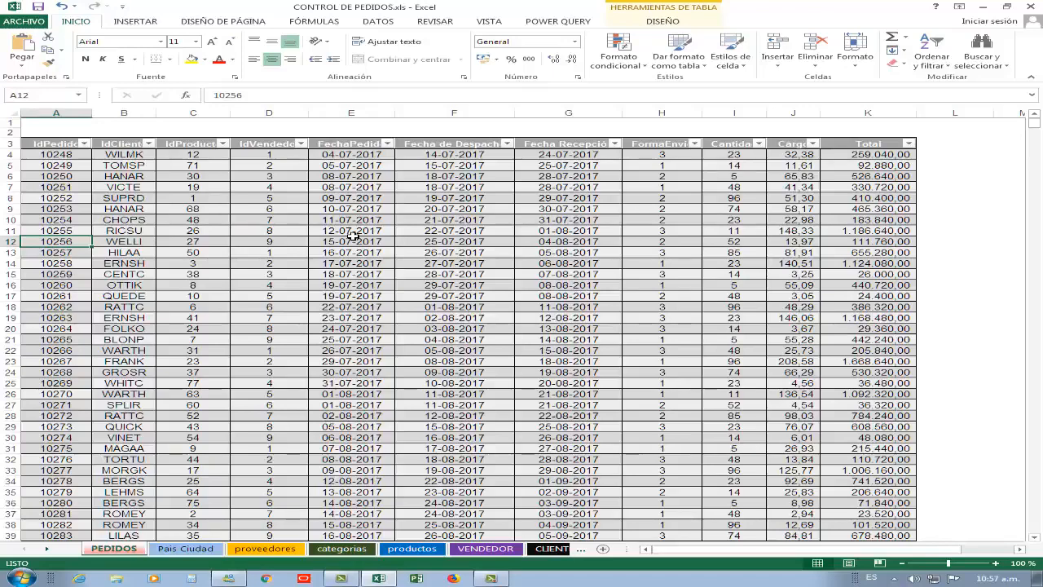
key(Right)
key(Right)
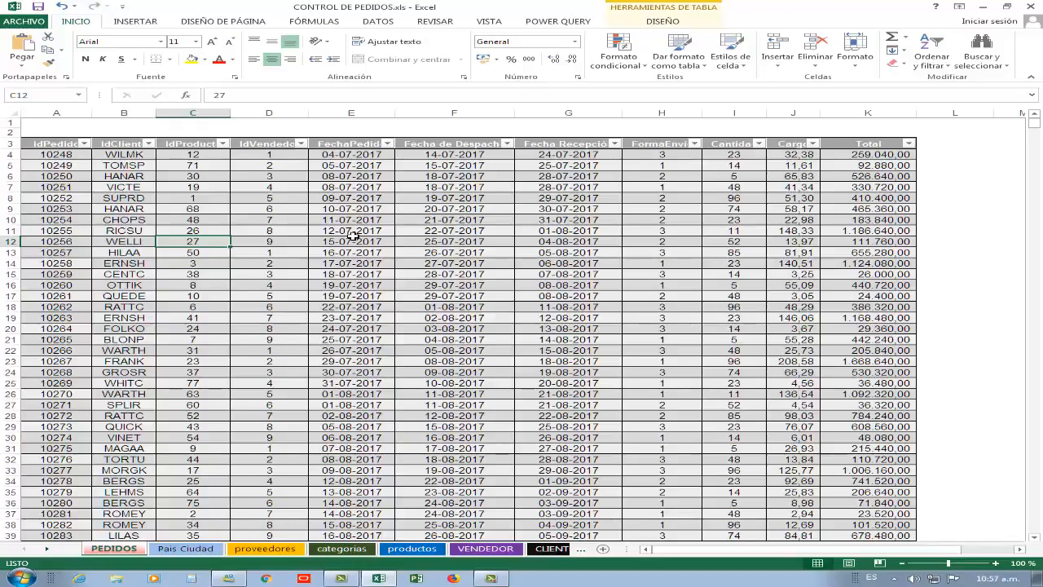
key(Left)
key(Left)
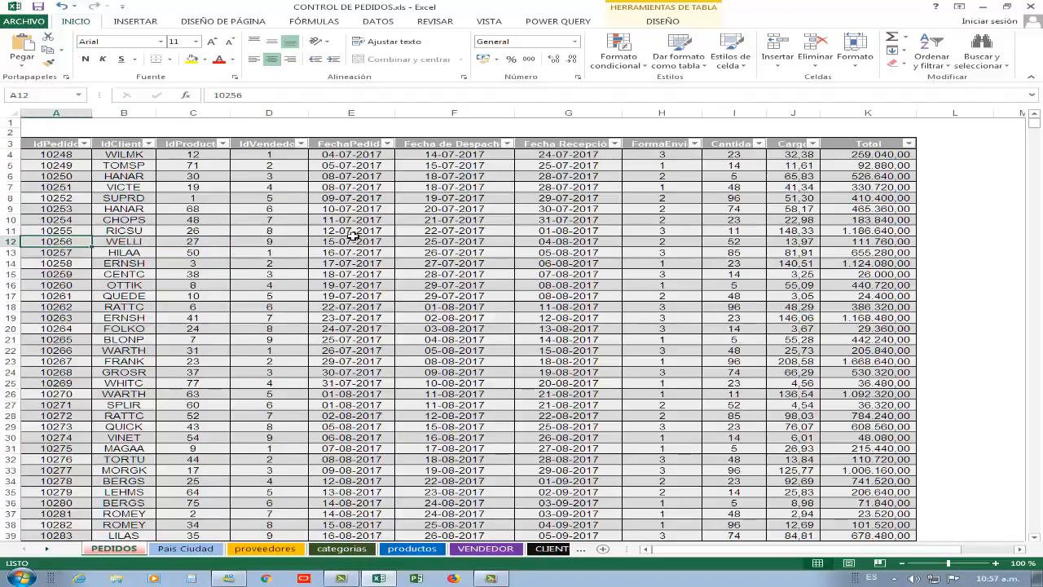
Examine the customer, product and vendor codes near the start of the PEDIDOS table, continuing across row 5 to the shipping method.
key(Up)
key(Up)
key(Up)
key(Up)
key(Up)
key(Up)
key(Right)
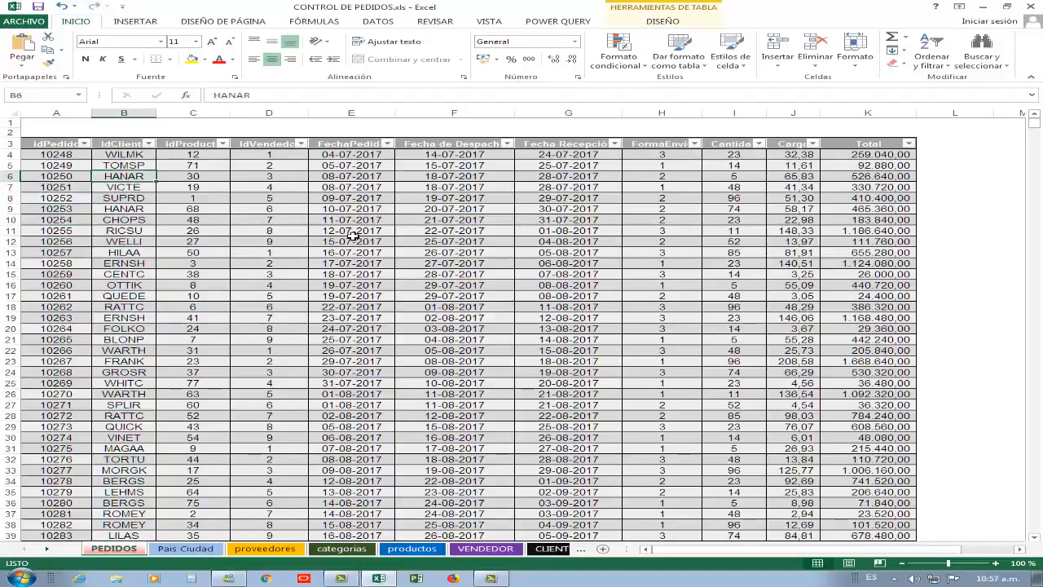
key(Up)
key(Right)
key(Right)
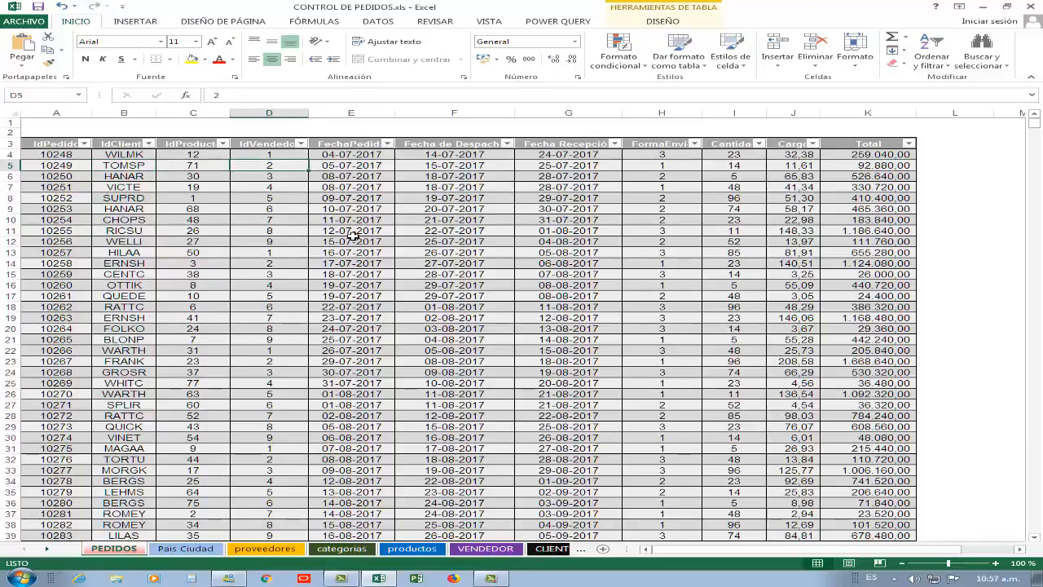
key(Left)
key(Left)
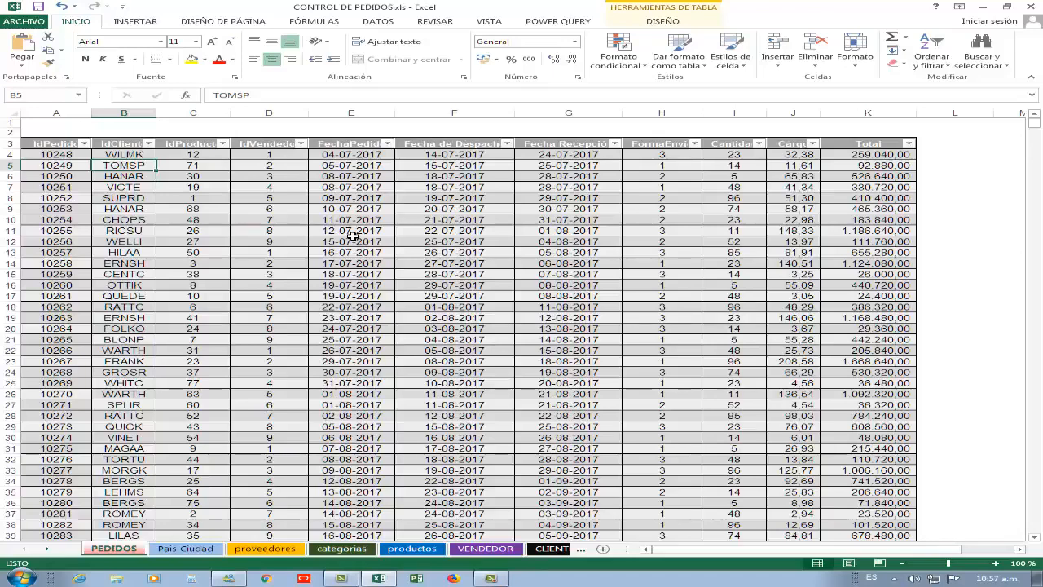
key(Right)
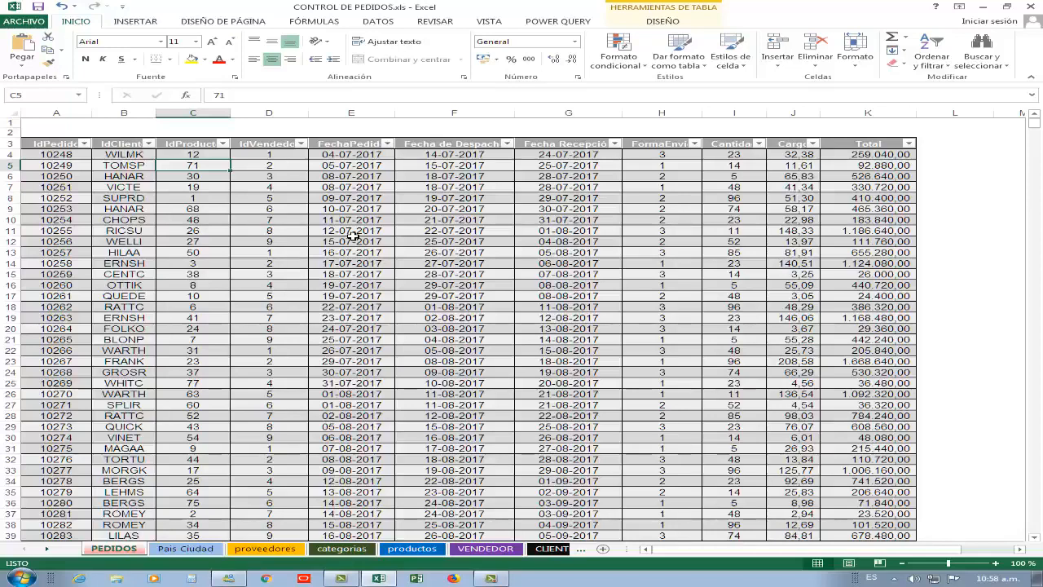
key(Right)
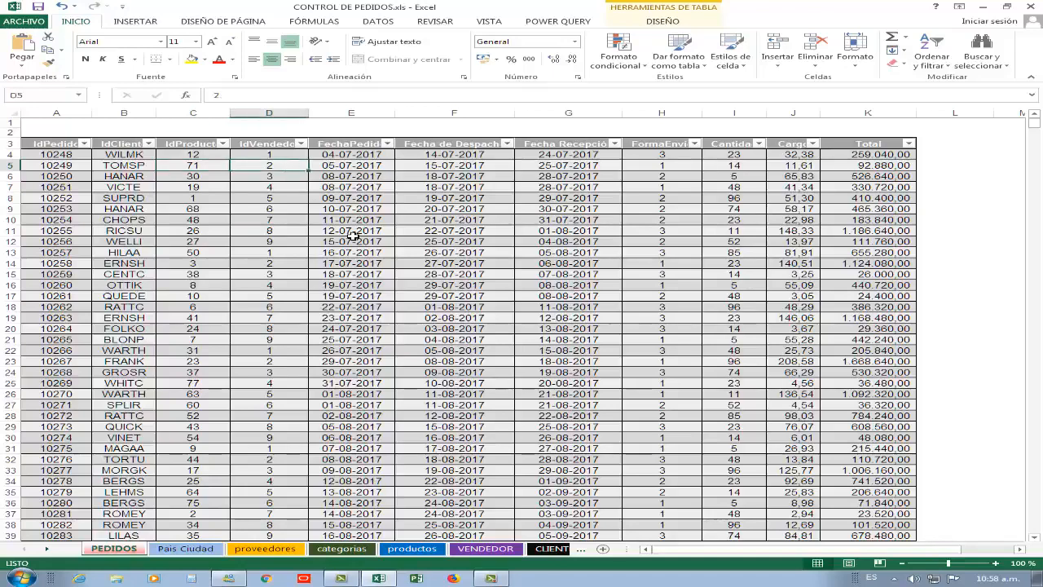
key(Right)
key(Right)
key(Right)
key(Right)
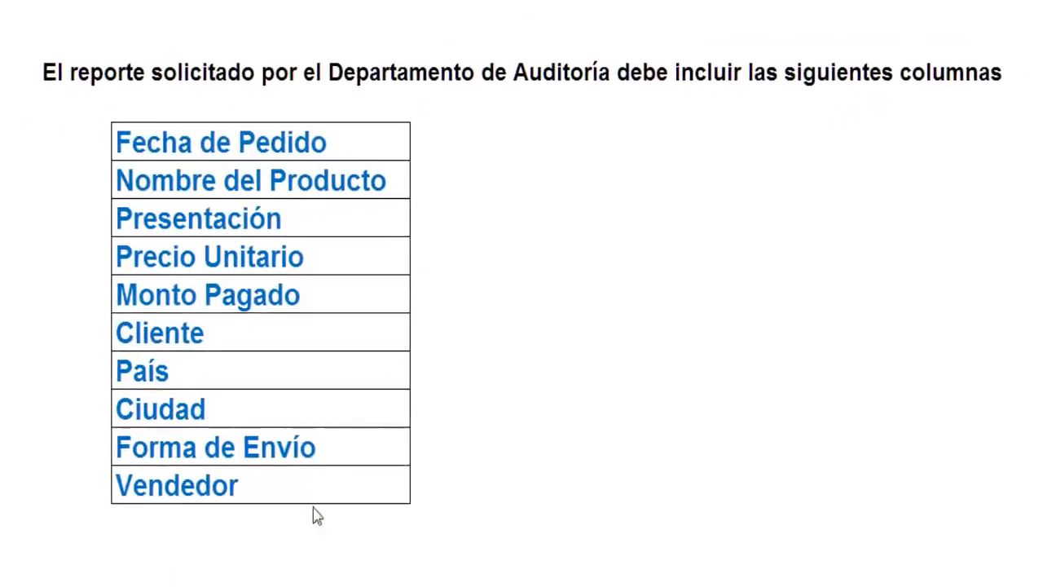
click(594, 216)
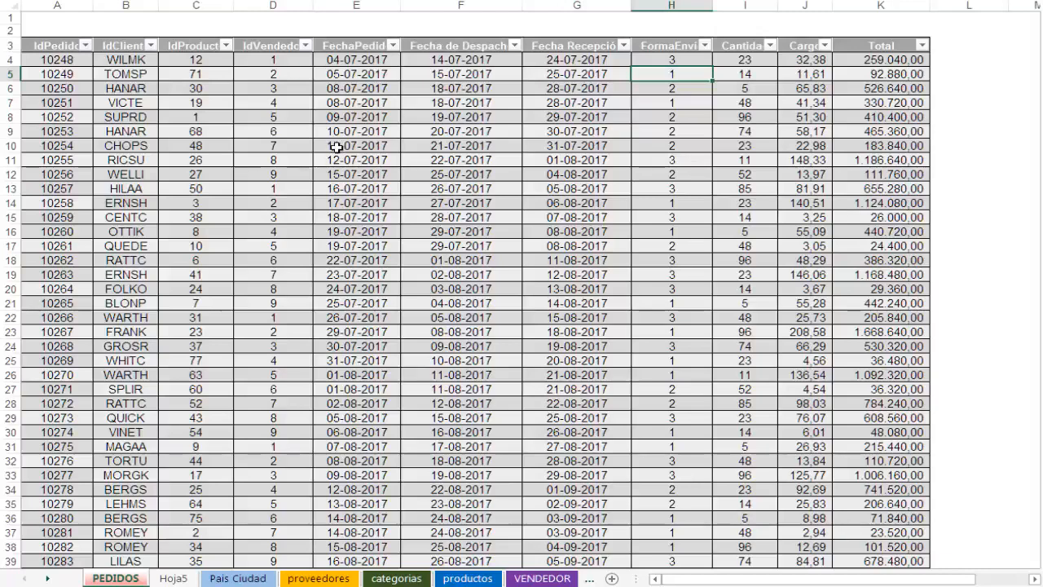
click(174, 579)
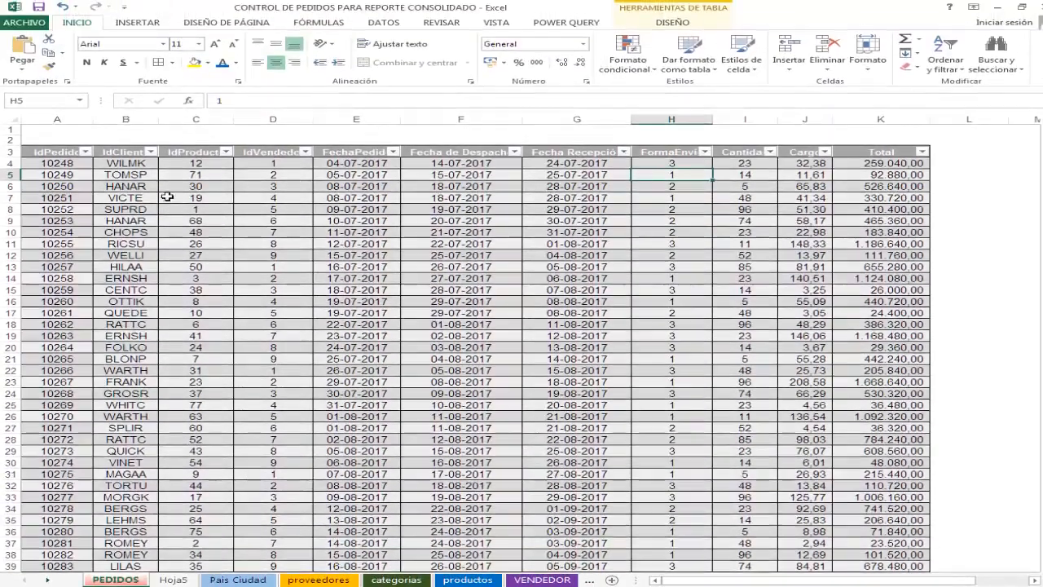
Check how far the PEDIDOS table extends along the FechaPedido column, from its last record back to the header.
click(377, 213)
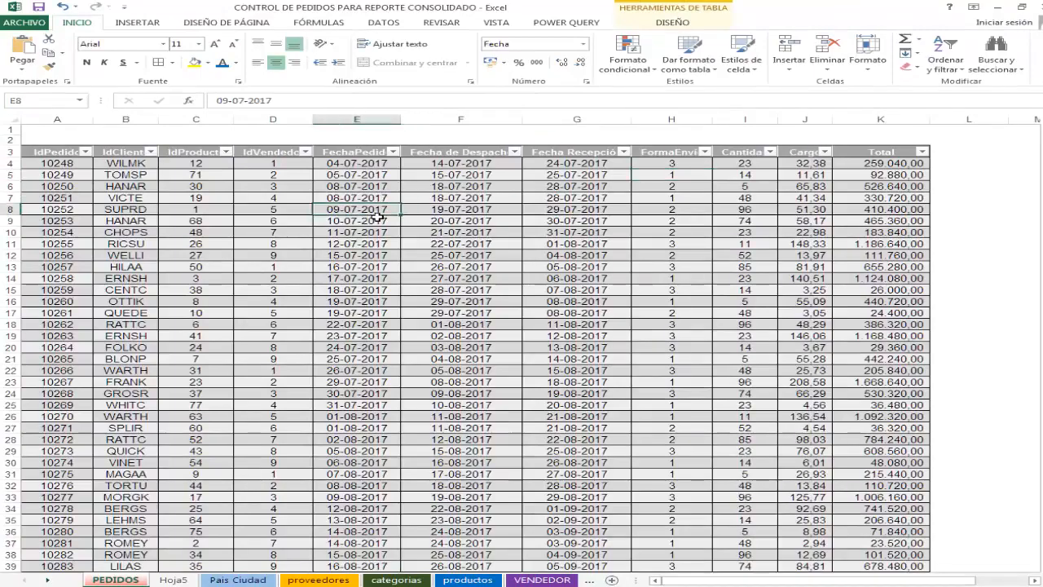
key(ctrl+Down)
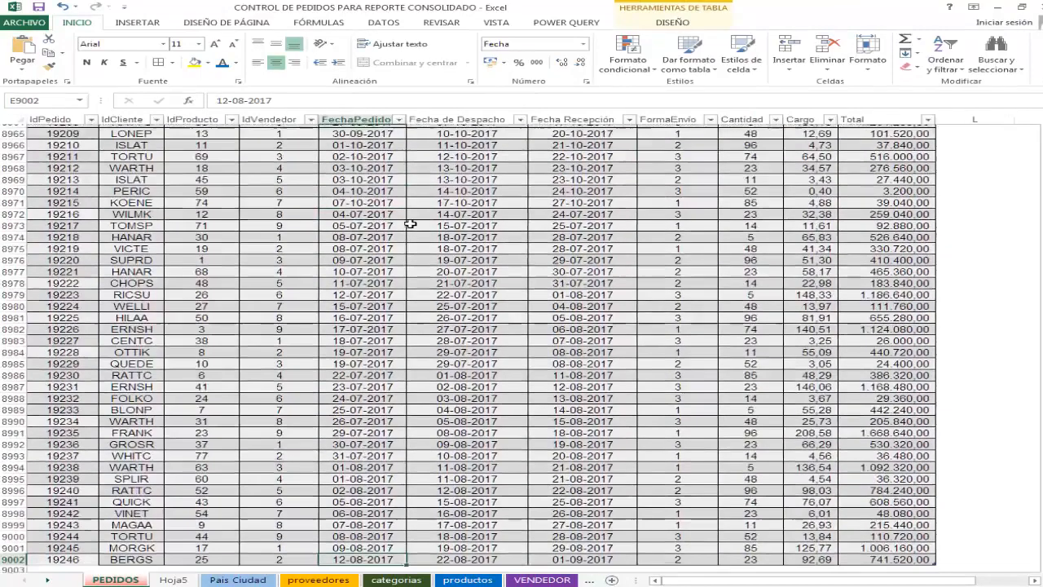
key(ctrl+Up)
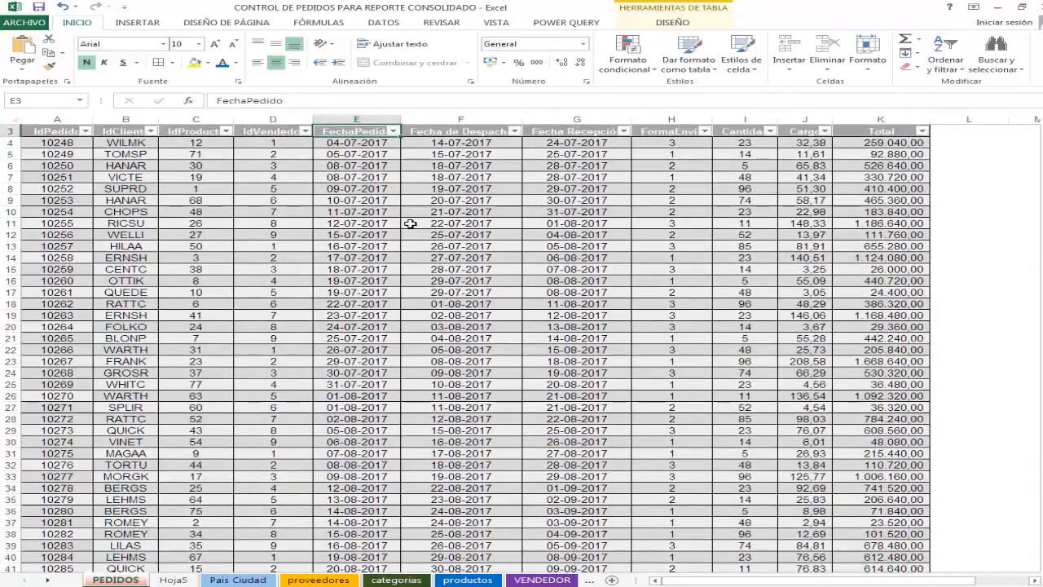
scroll(410, 223, up, 1)
key(Down)
key(Down)
key(Down)
key(Down)
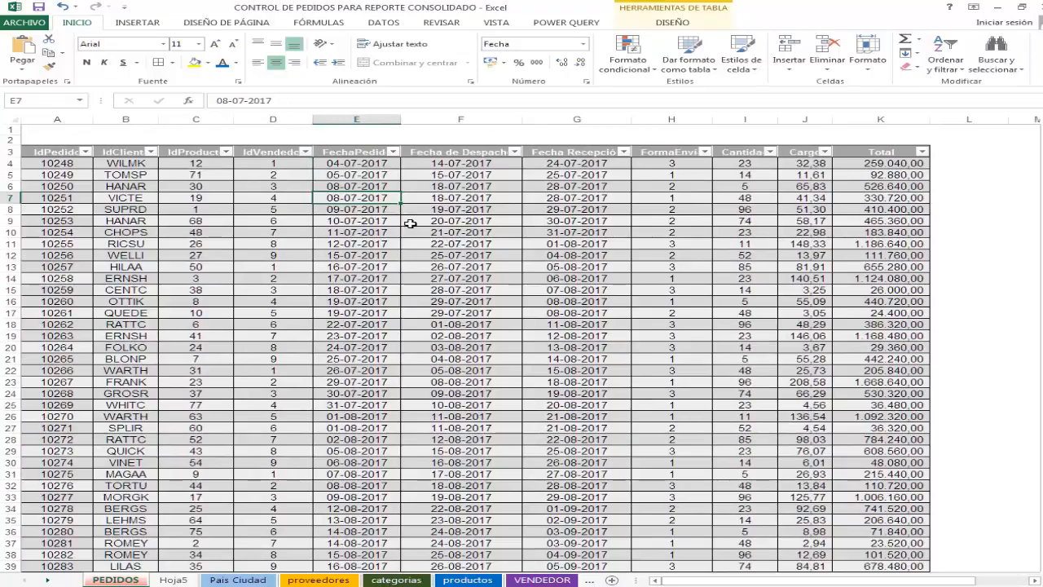
Review the PEDIDOS table's fields across row 7, from IdPedido to Cargo, and look over the records below.
key(Left)
key(Left)
key(Right)
key(Right)
key(Right)
key(Right)
key(Right)
key(Right)
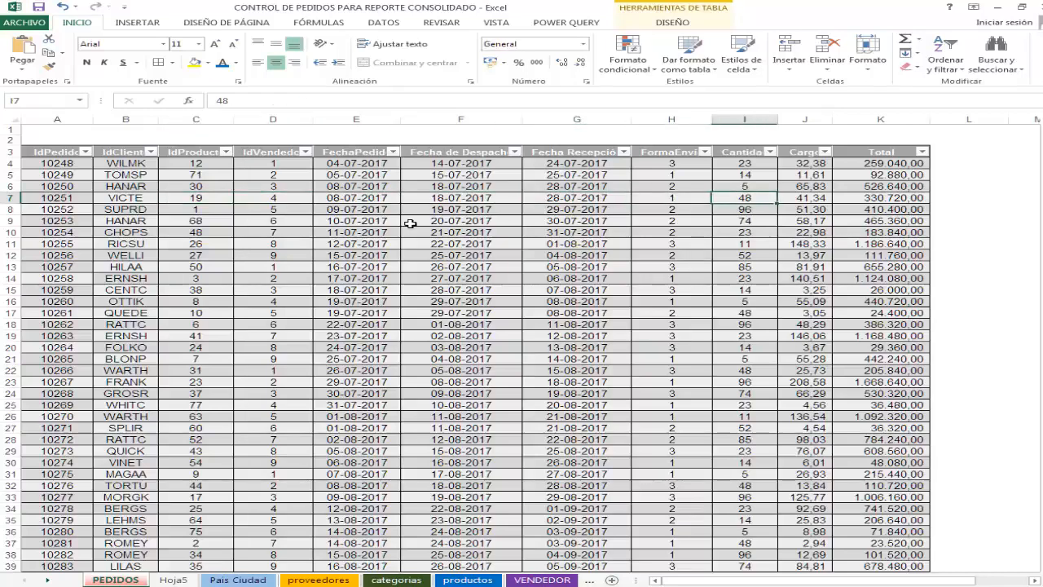
key(Left)
key(Left)
key(Left)
key(Left)
key(Left)
key(Left)
key(Left)
key(Left)
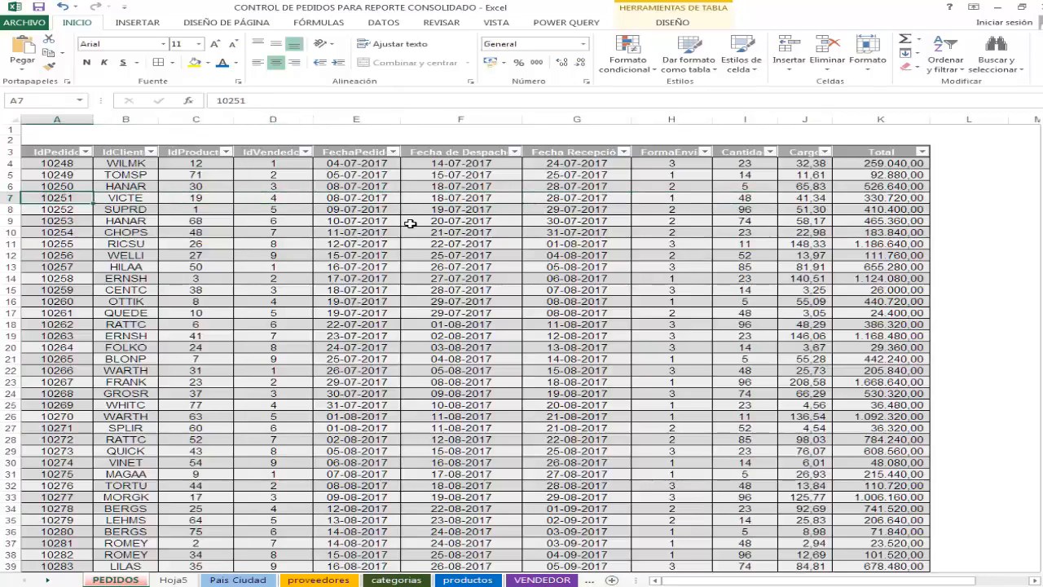
key(Right)
key(Right)
key(Right)
key(Right)
key(Right)
key(Right)
key(Right)
key(Right)
key(Right)
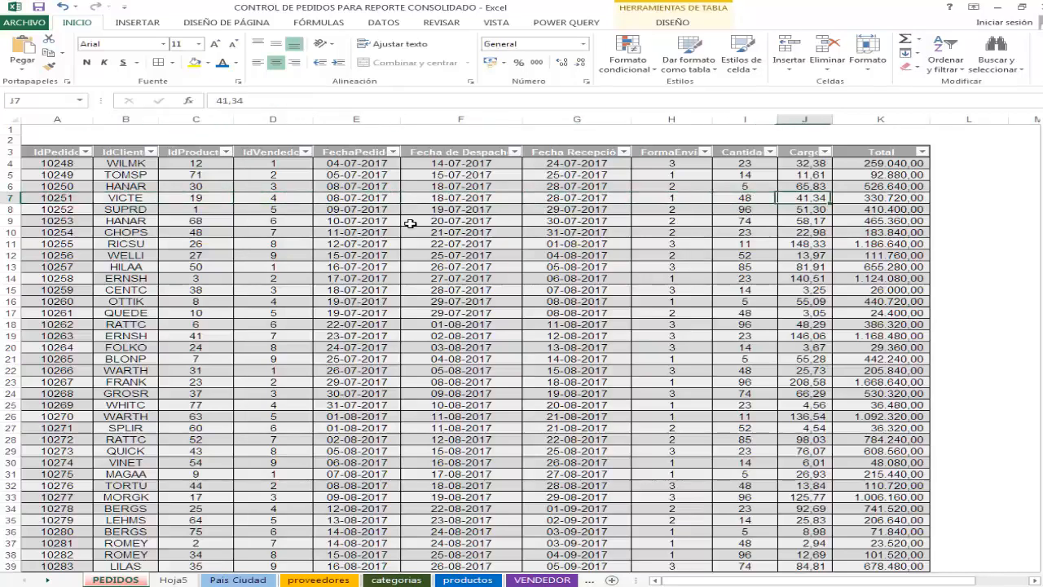
key(Left)
key(Left)
key(Left)
key(Left)
key(Left)
key(Left)
key(Left)
key(Left)
key(Left)
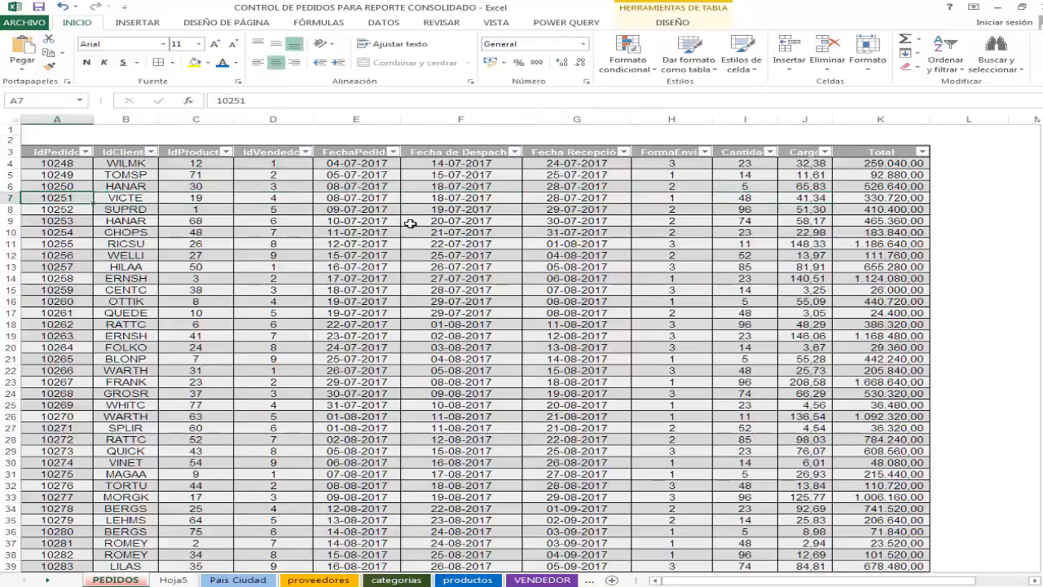
key(Right)
key(Right)
key(Right)
key(Right)
key(Right)
key(Right)
key(Right)
key(Right)
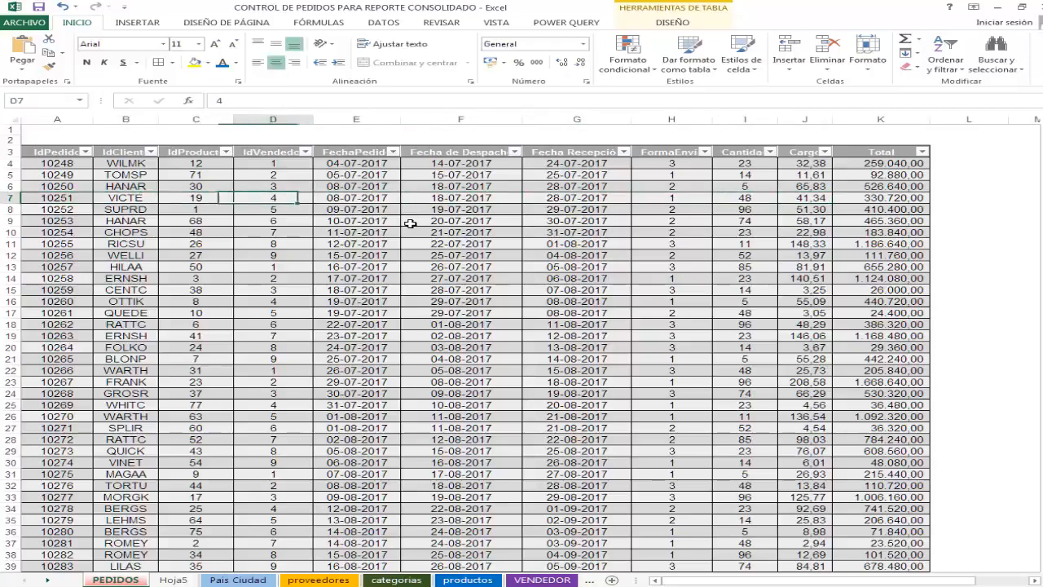
key(Left)
key(Left)
key(Left)
key(Left)
key(Left)
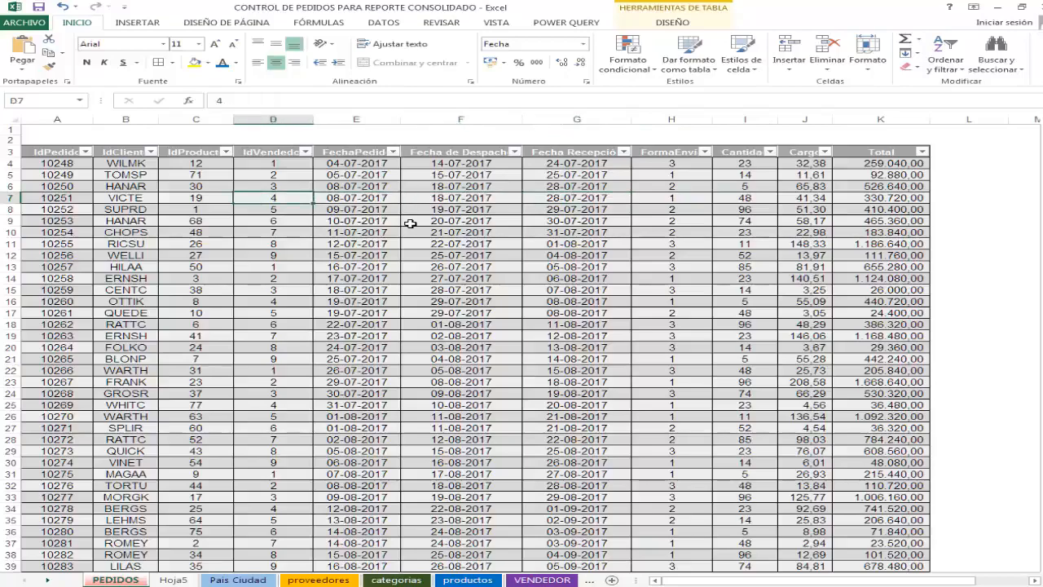
scroll(542, 251, down, 5)
scroll(542, 251, up, 5)
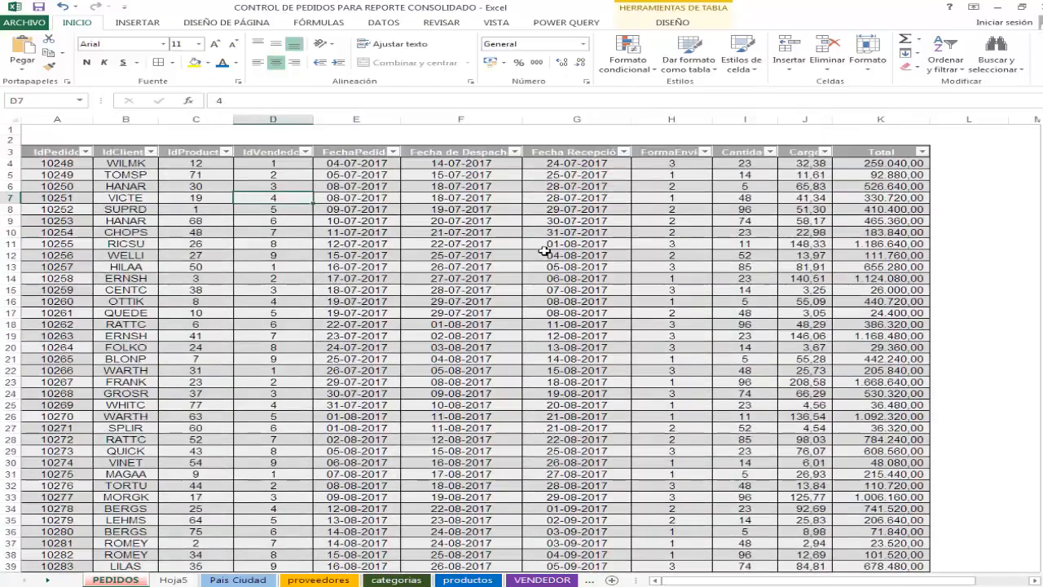
scroll(542, 251, down, 4)
scroll(546, 250, up, 5)
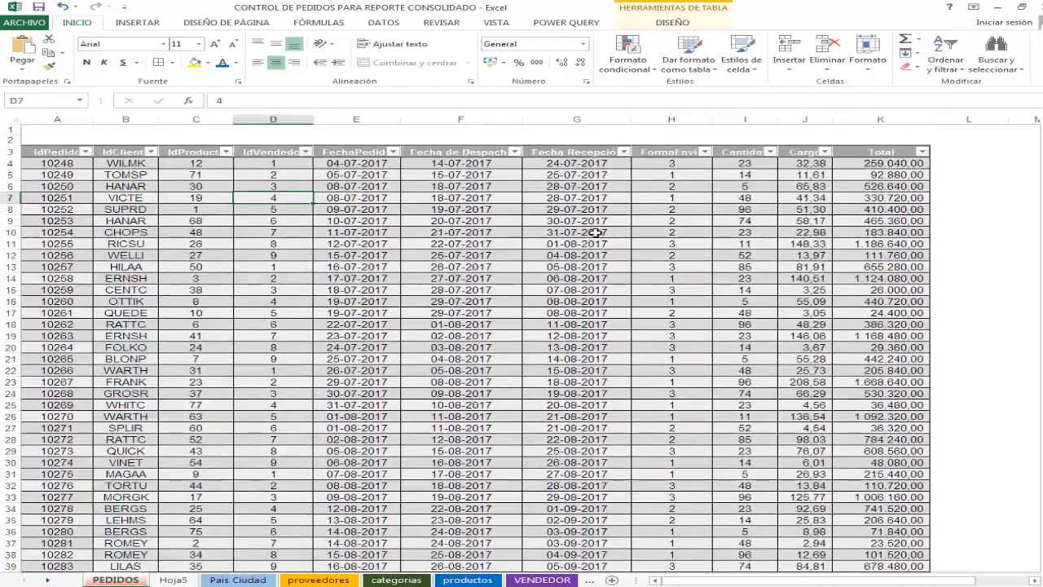
Rename the table on the PEDIDOS sheet as pedidos.
click(455, 288)
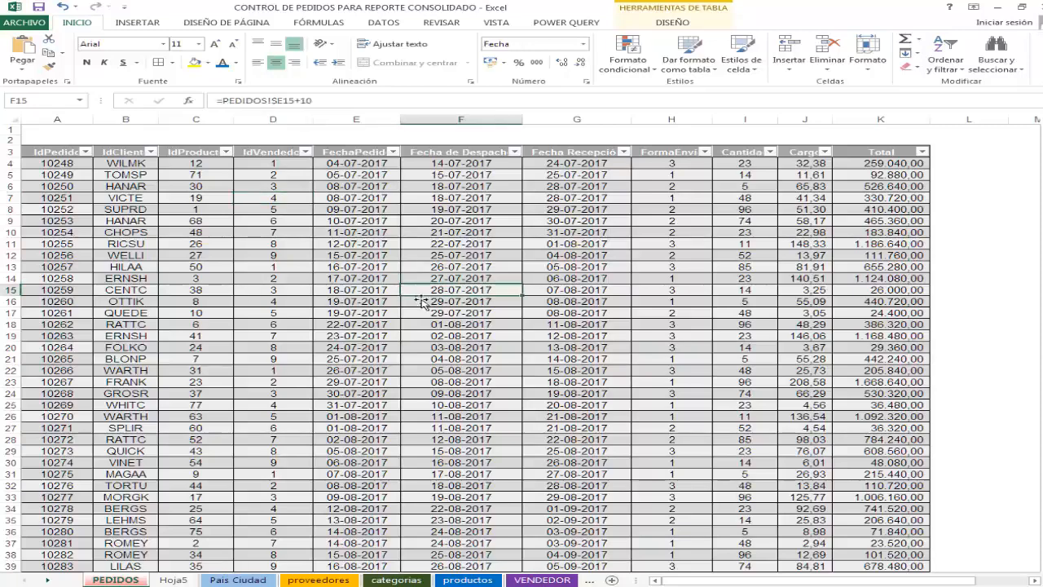
click(673, 23)
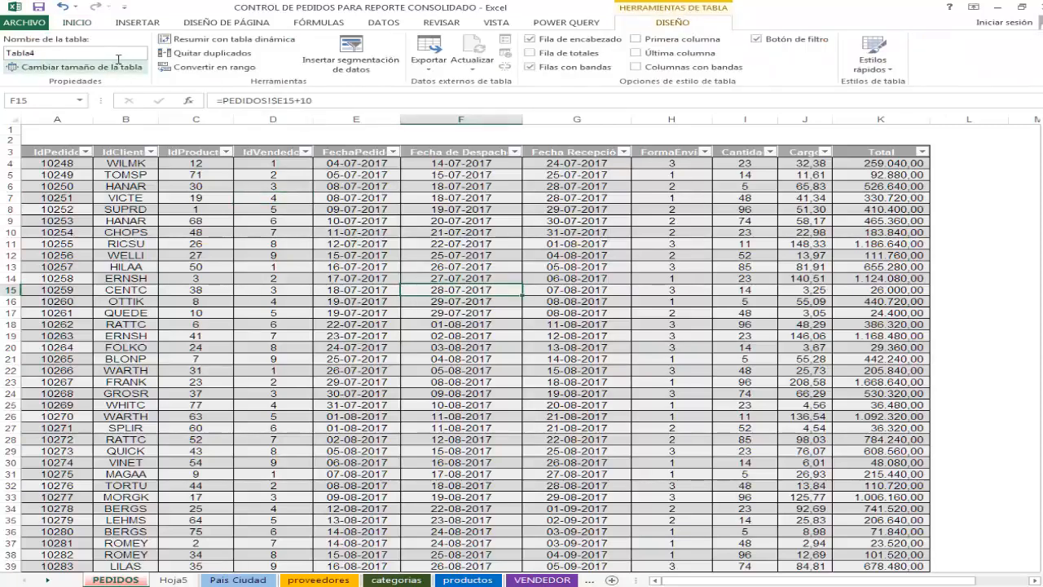
click(88, 55)
text(pedidos)
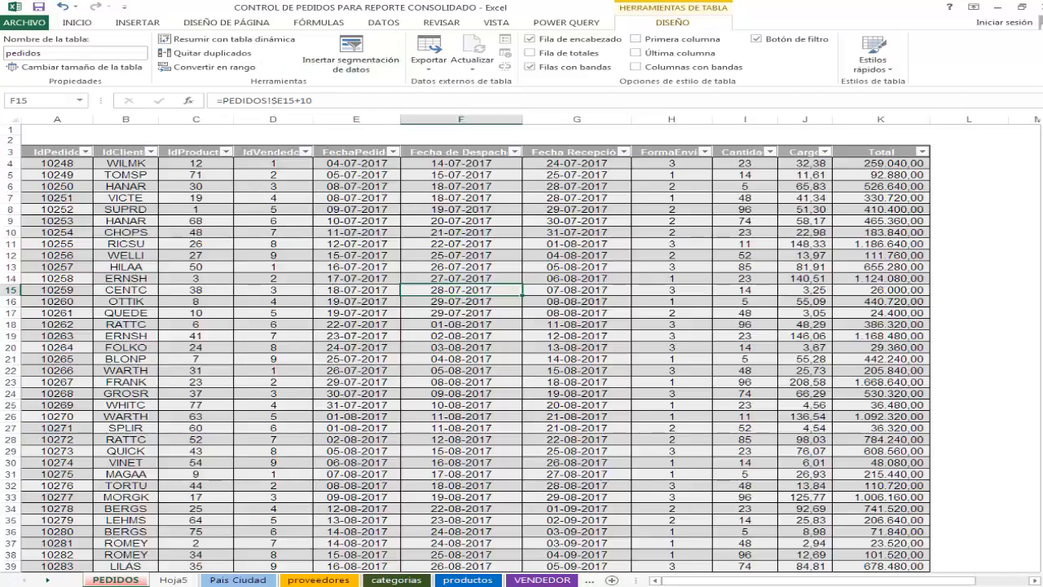
Rename the table on the productos sheet as productos.
click(468, 581)
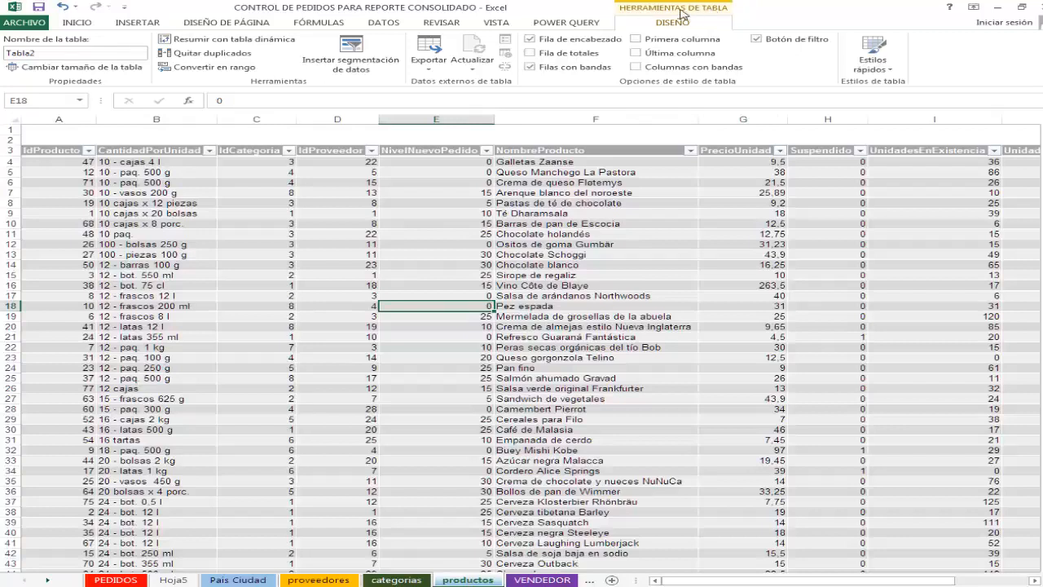
click(62, 55)
text(productos)
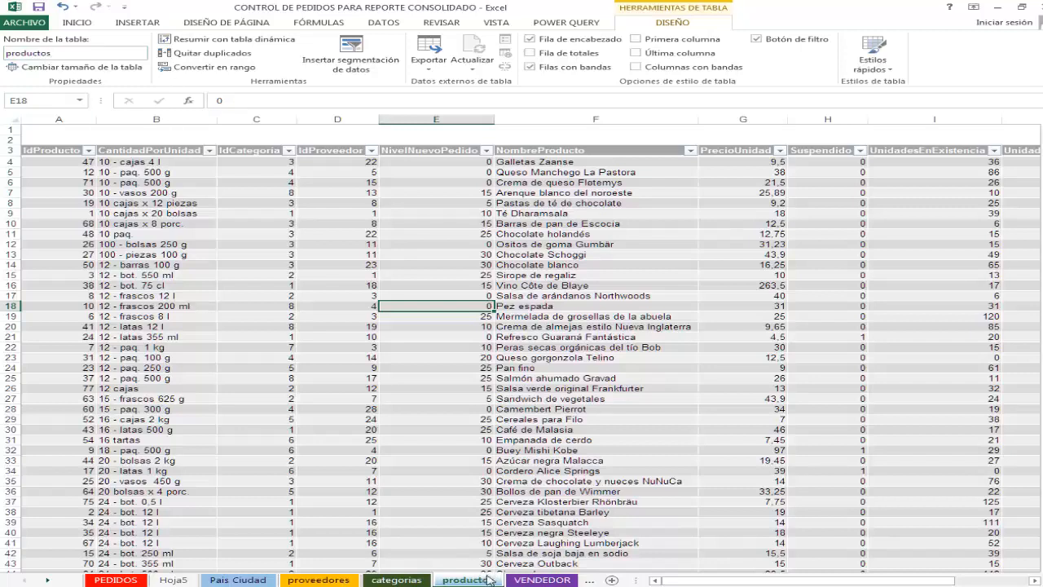
Rename the table on the CLIENTES sheet as clientes.
click(48, 580)
click(48, 579)
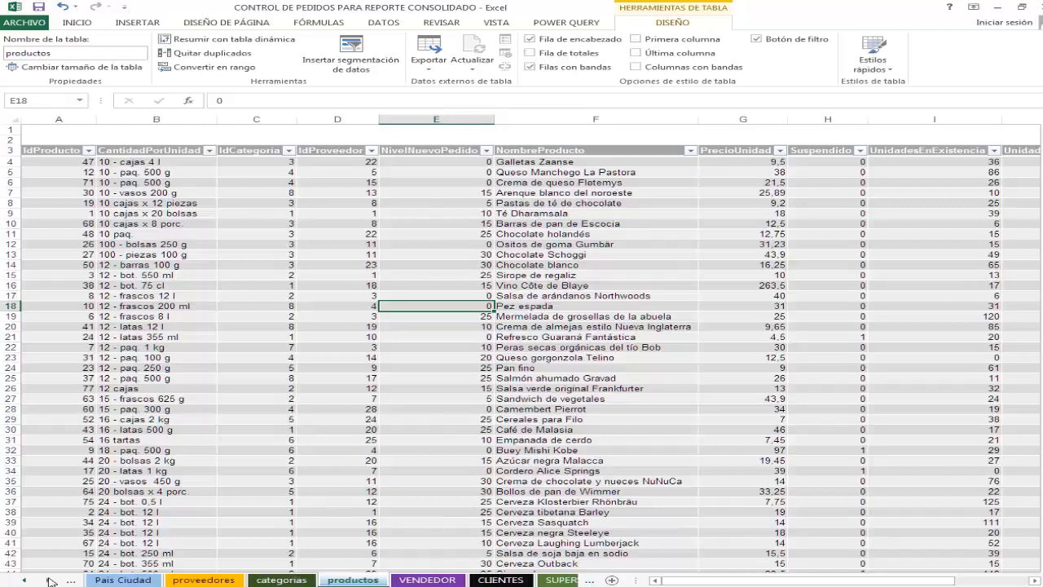
click(499, 579)
click(459, 284)
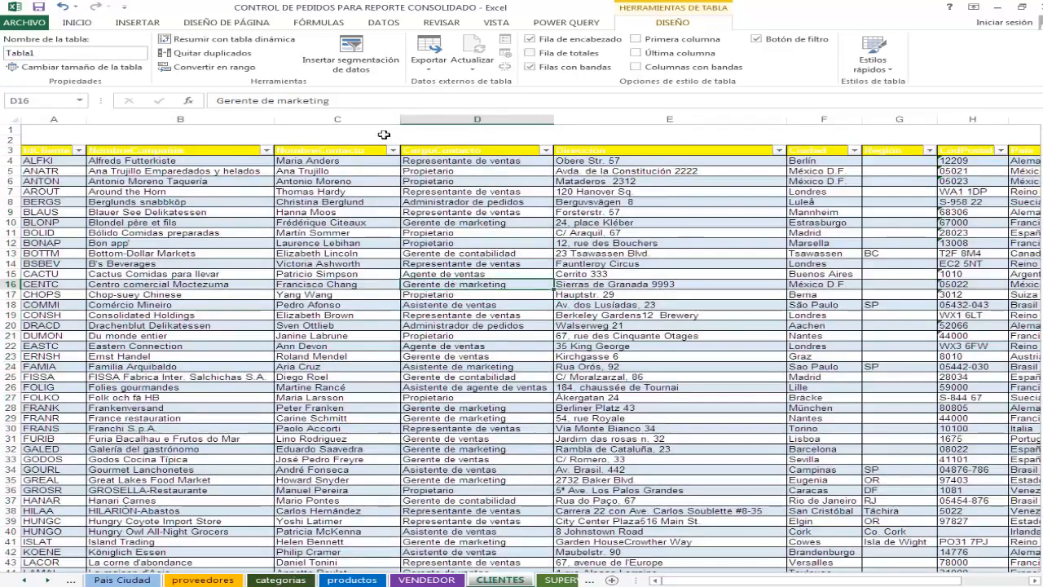
click(72, 57)
text(clientes)
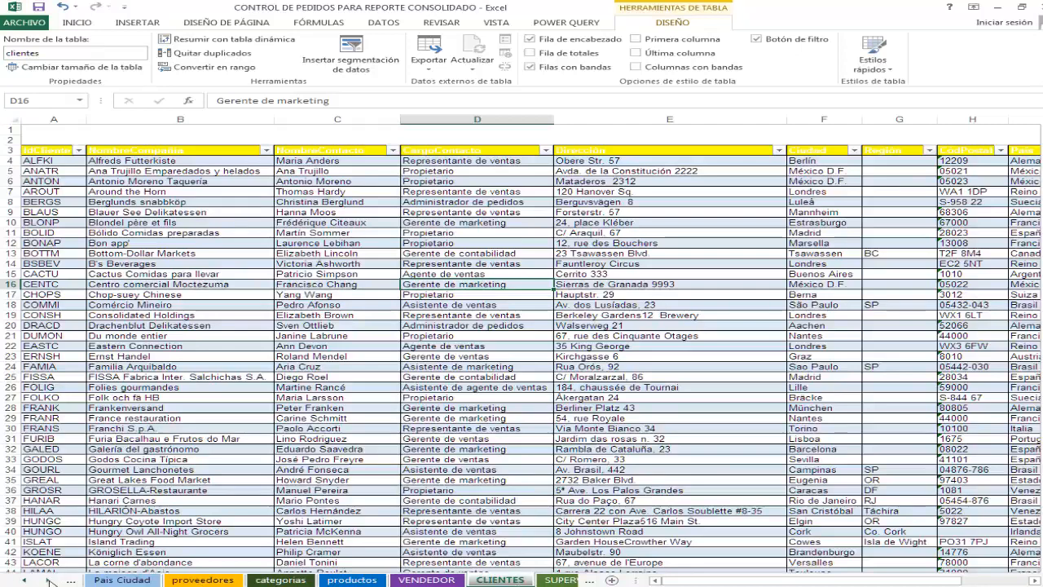
Convert the employee range on the VENDEDOR sheet into a table with headers and name it vendedores.
click(426, 580)
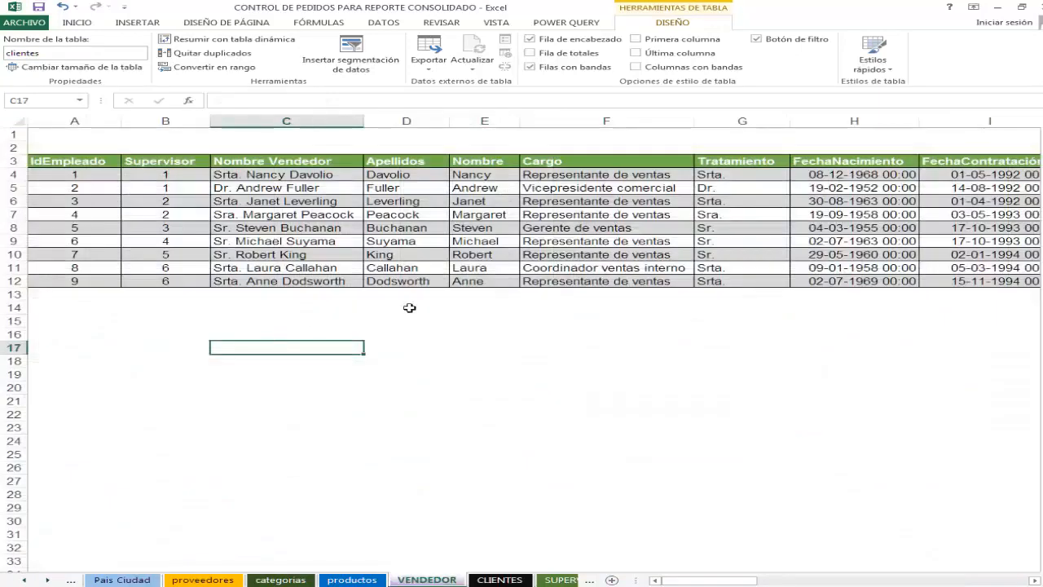
click(466, 254)
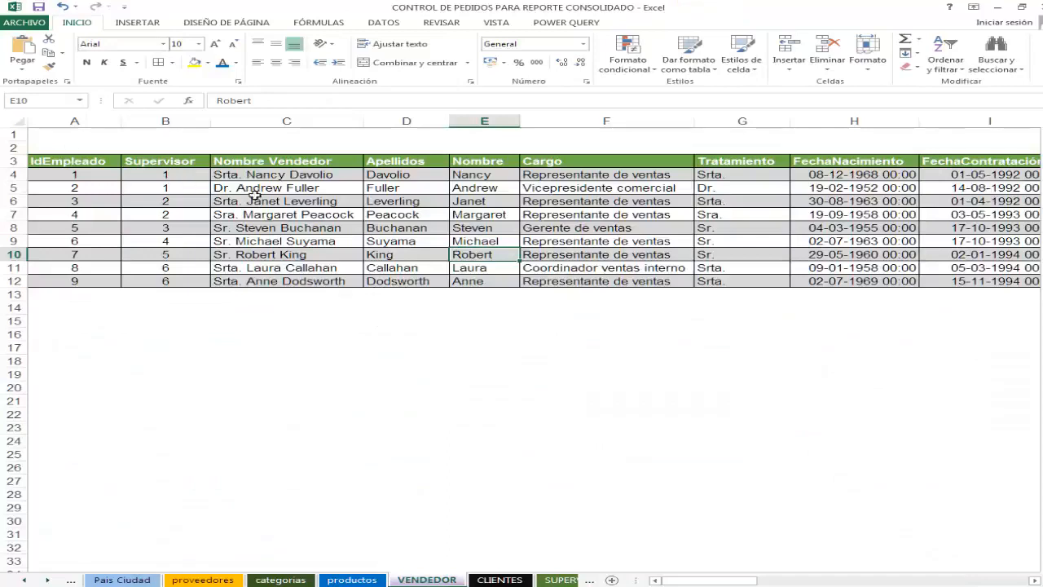
click(331, 198)
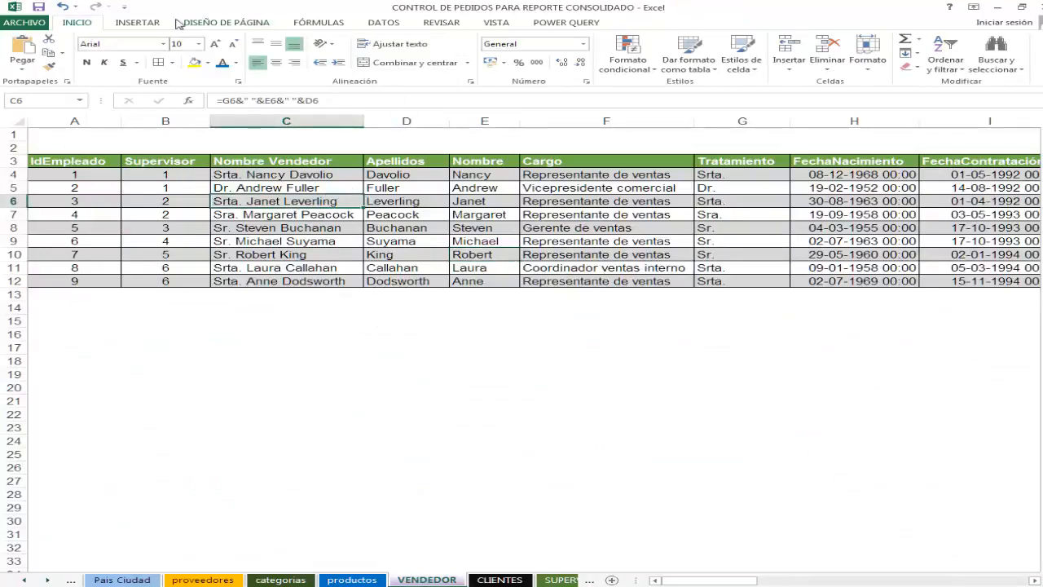
click(137, 22)
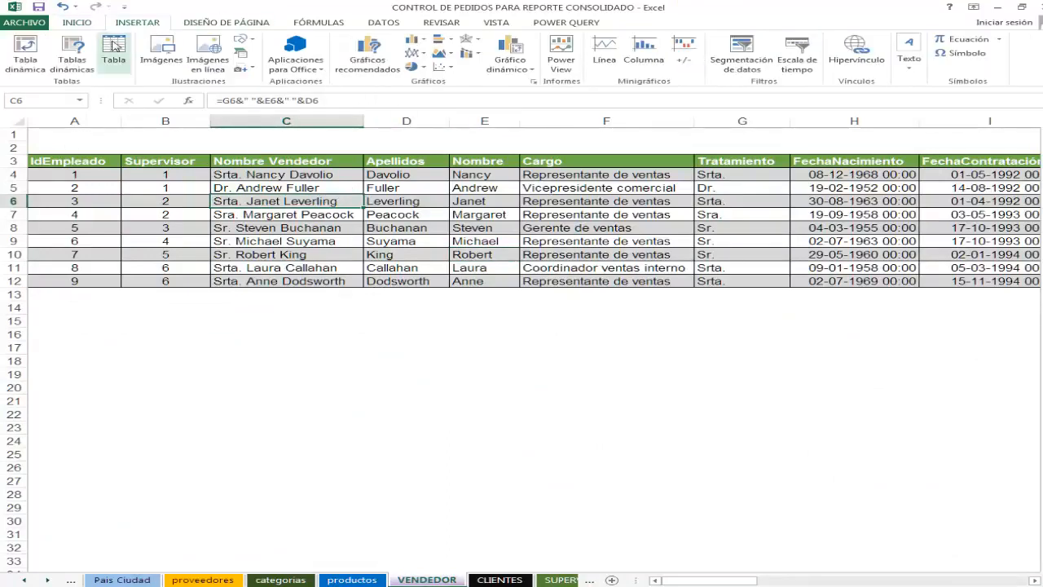
click(113, 50)
click(532, 345)
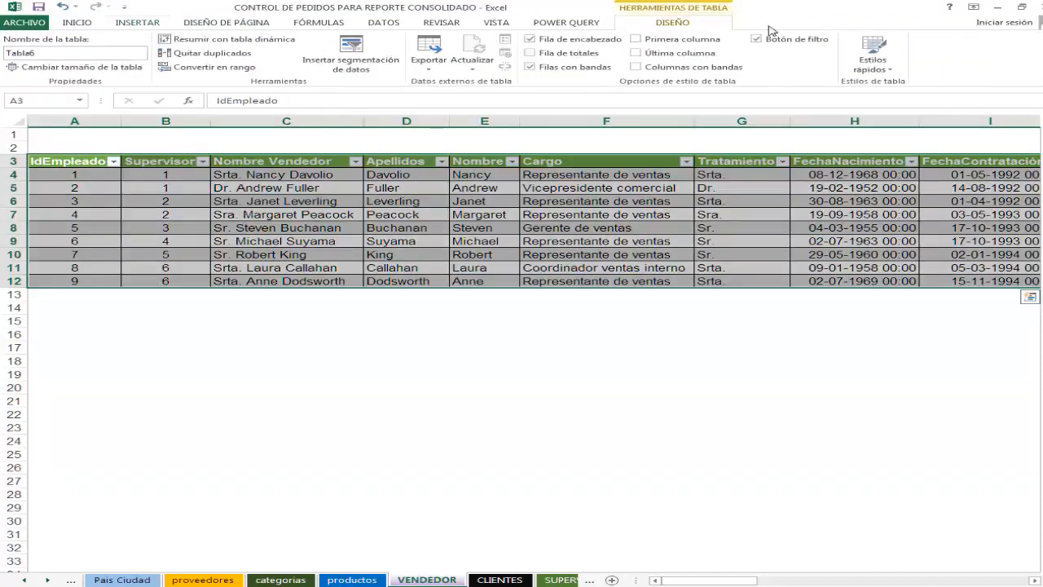
click(77, 54)
text(vendedorews)
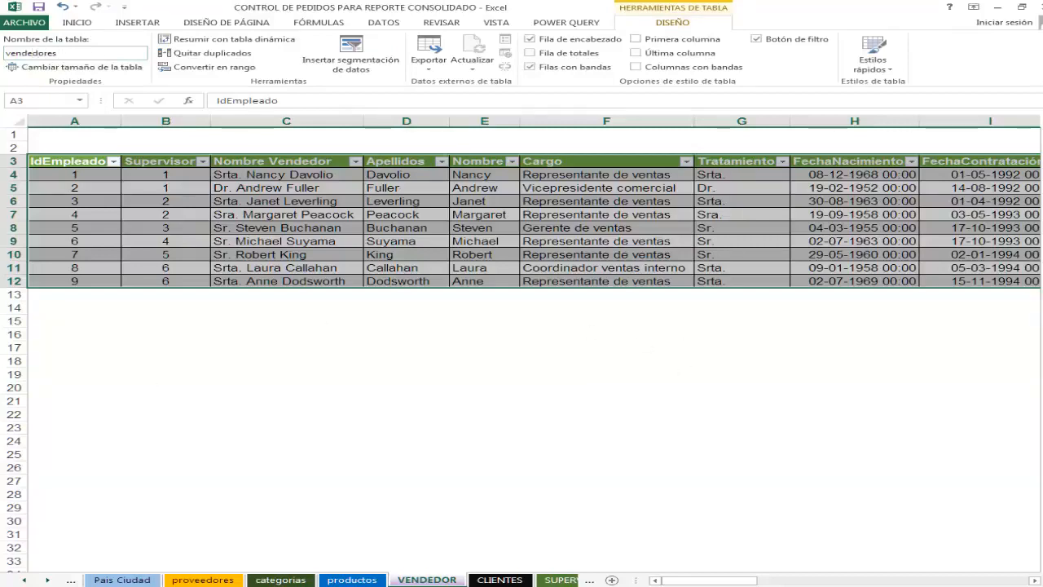
Look through the workbook's sheets from PEDIDOS to Hoja4 to check which tables it contains.
click(46, 580)
click(46, 581)
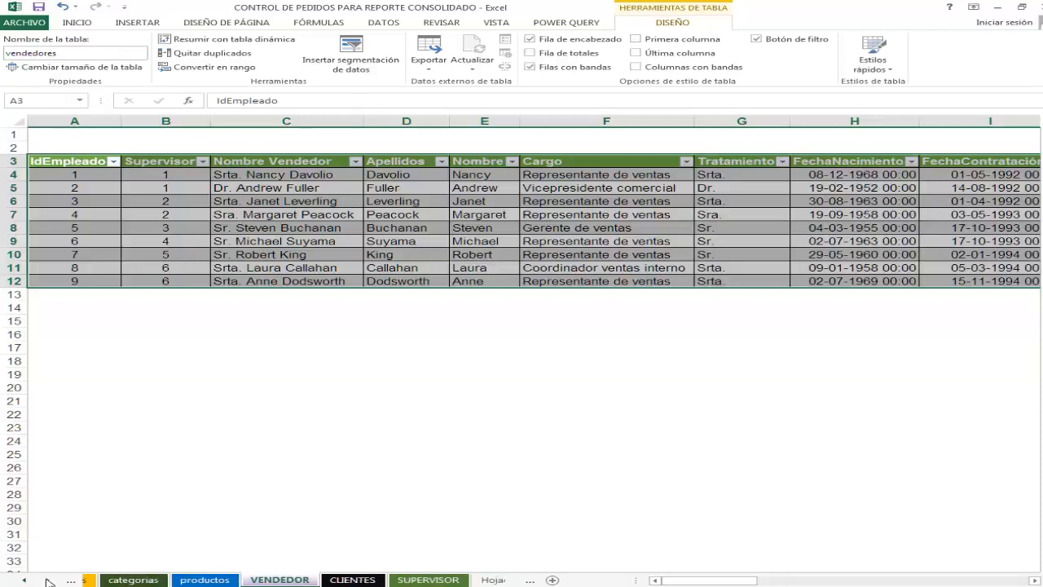
click(25, 581)
click(26, 581)
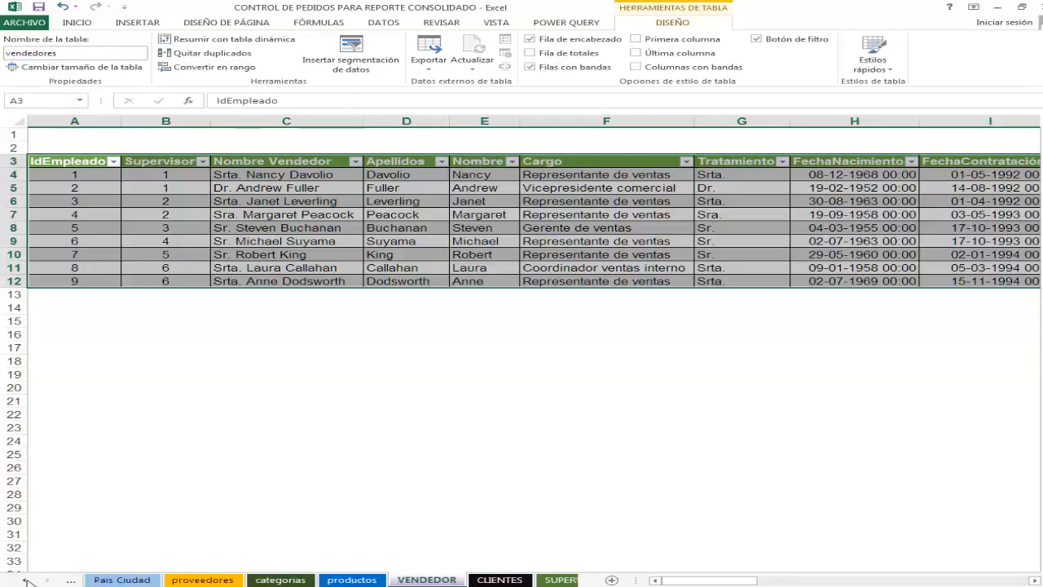
click(25, 580)
click(25, 580)
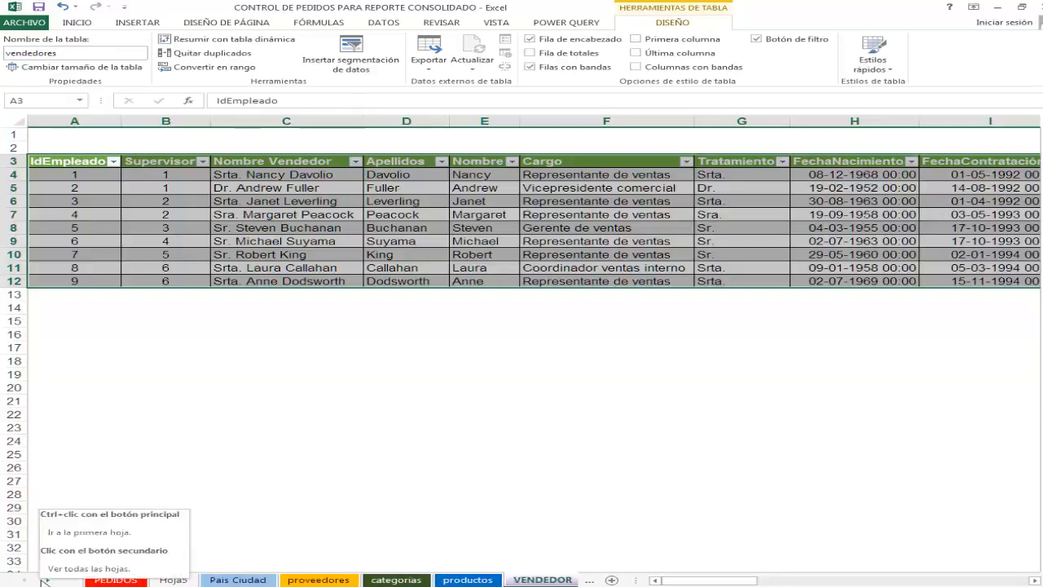
click(48, 580)
click(48, 580)
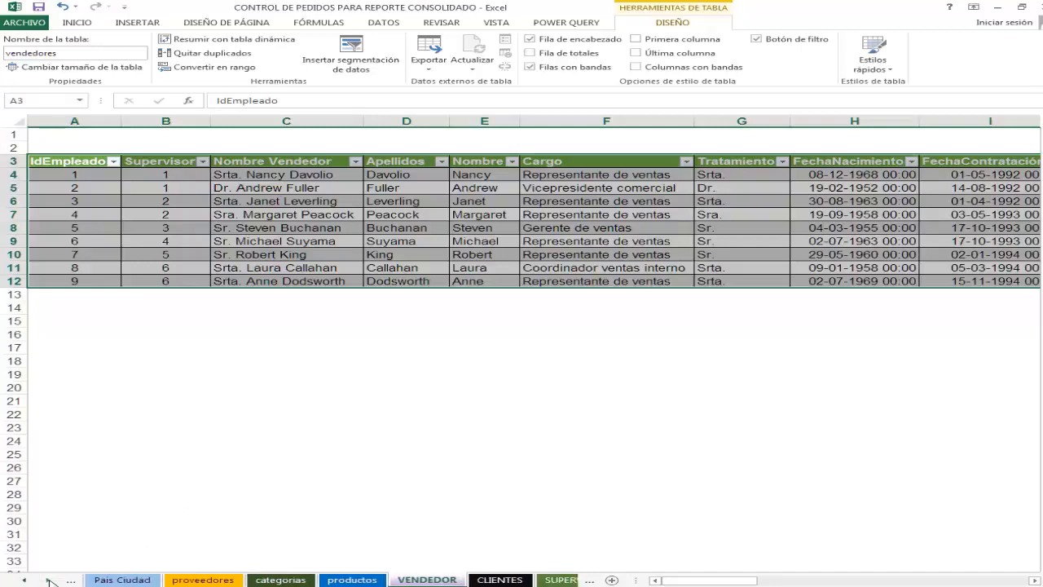
click(48, 580)
click(48, 581)
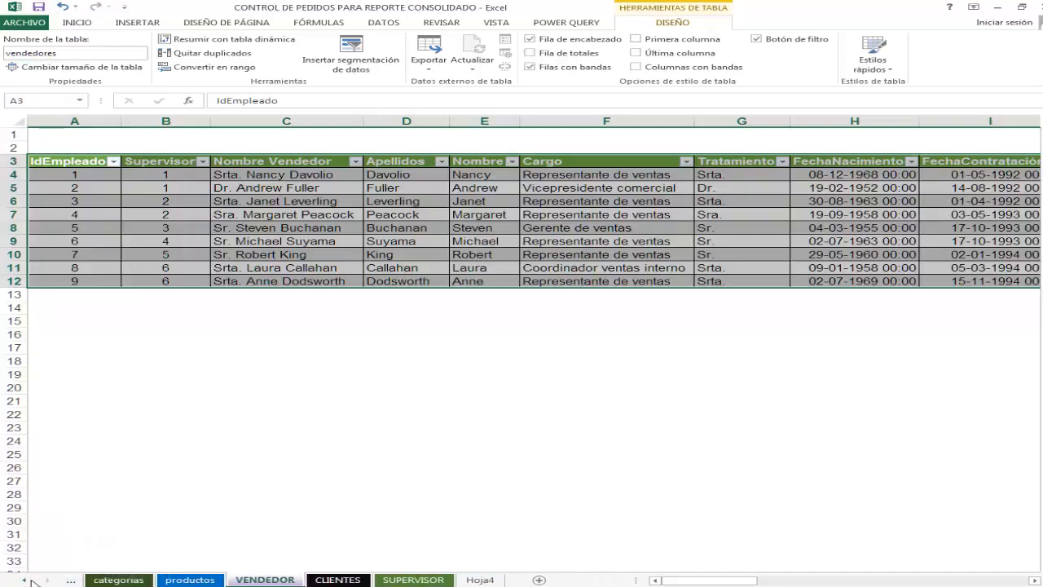
click(25, 581)
click(25, 580)
click(25, 580)
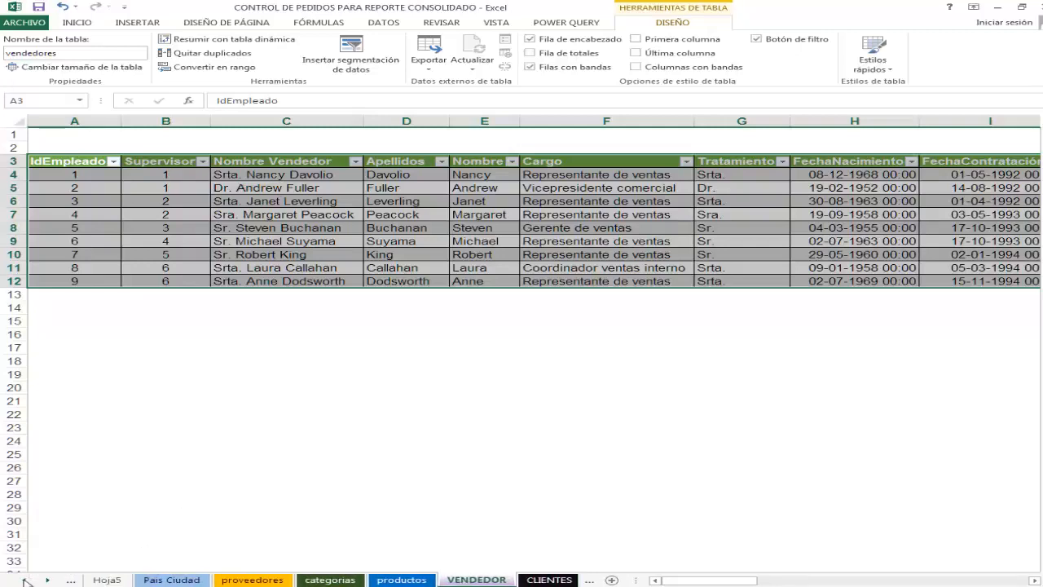
click(25, 580)
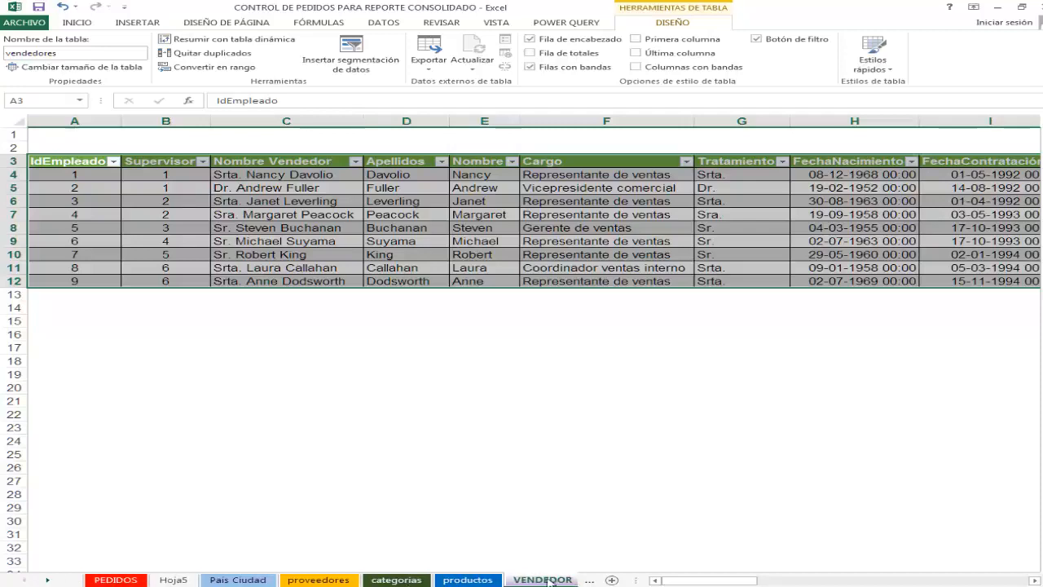
click(48, 580)
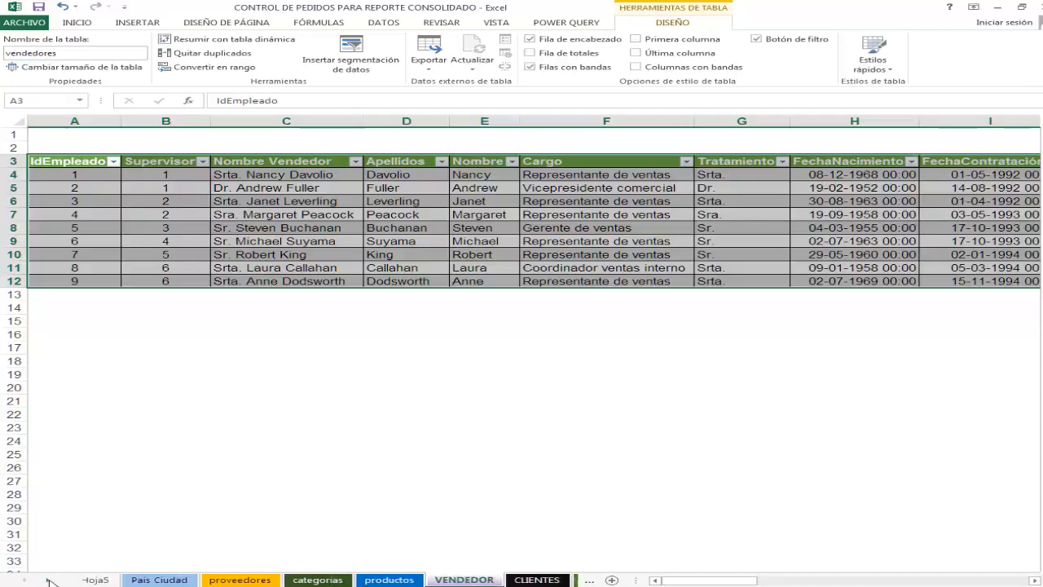
click(48, 581)
click(48, 581)
click(48, 580)
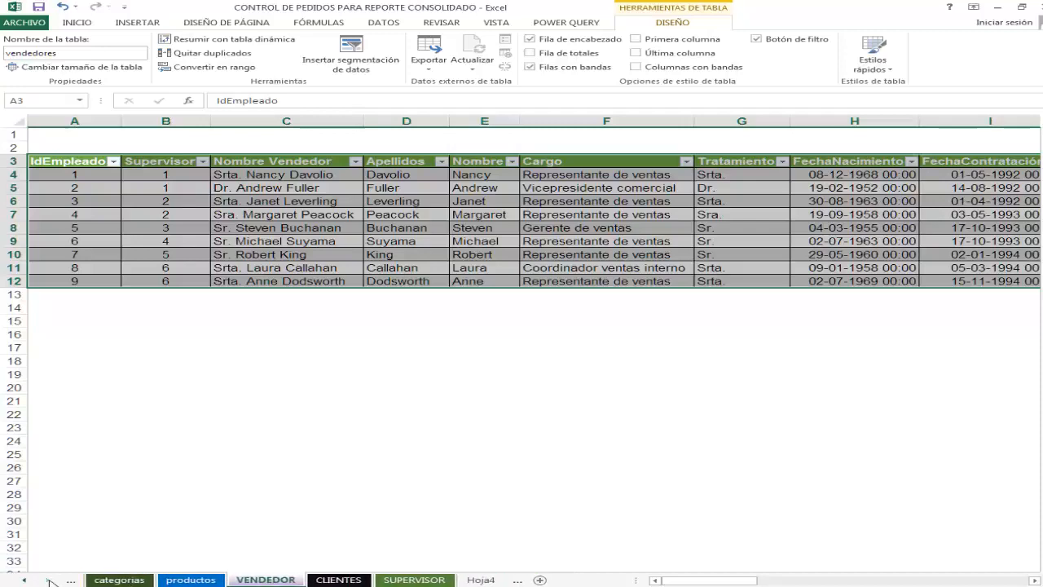
Insert a new blank worksheet after Hoja4.
click(481, 580)
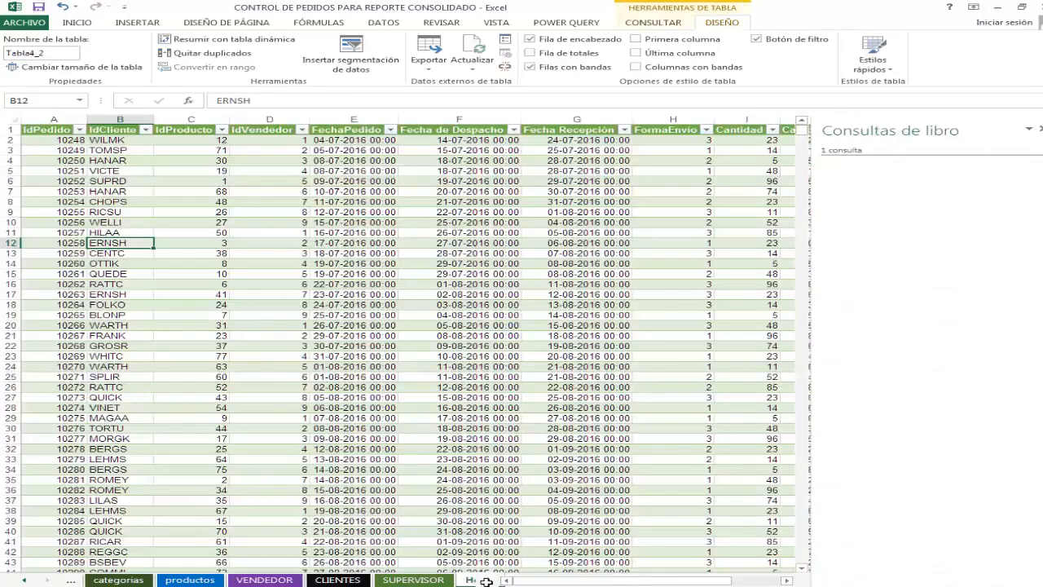
click(462, 580)
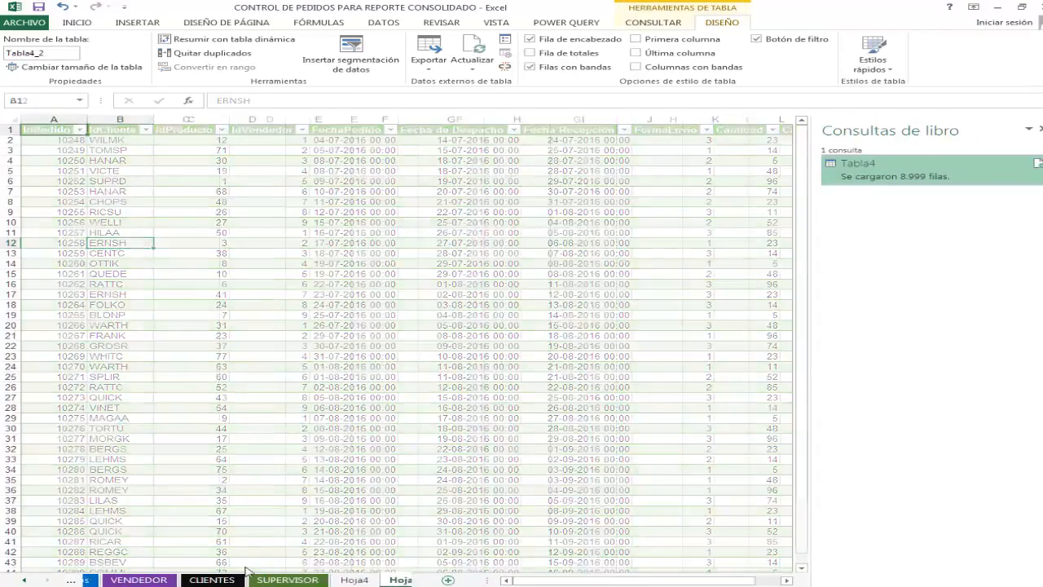
click(339, 580)
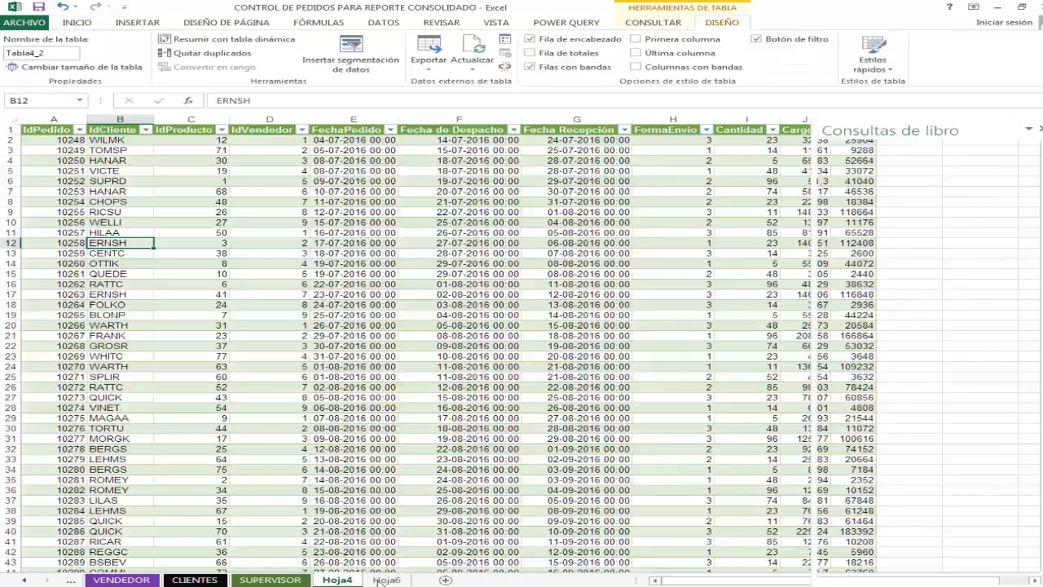
click(387, 580)
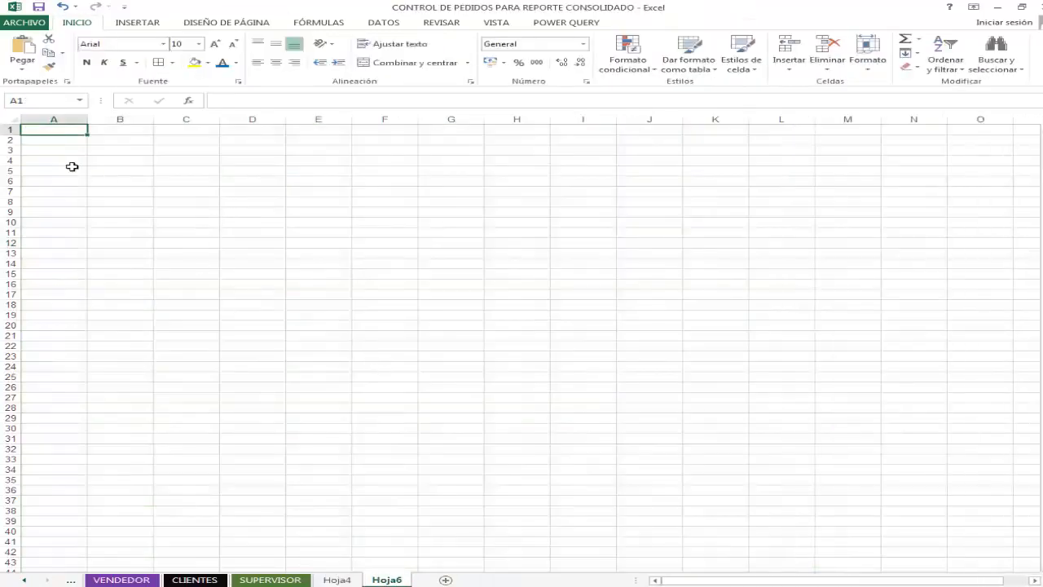
Enter the code numbers 1, 2, 3 and 4 down cells D5 to D8 of the blank sheet.
click(249, 171)
text(1)
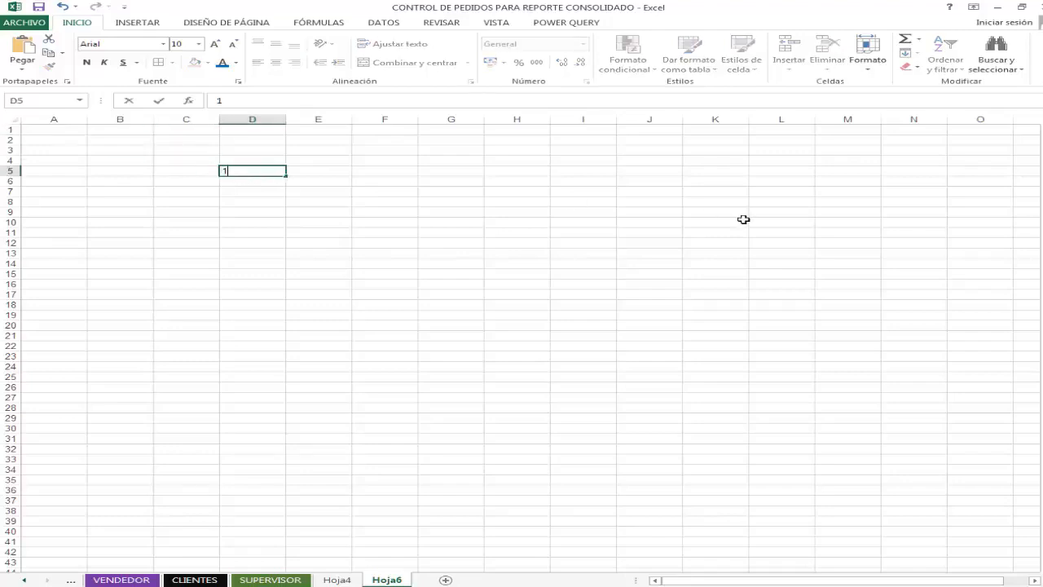
key(Return)
text(2)
key(Return)
text(3)
key(Return)
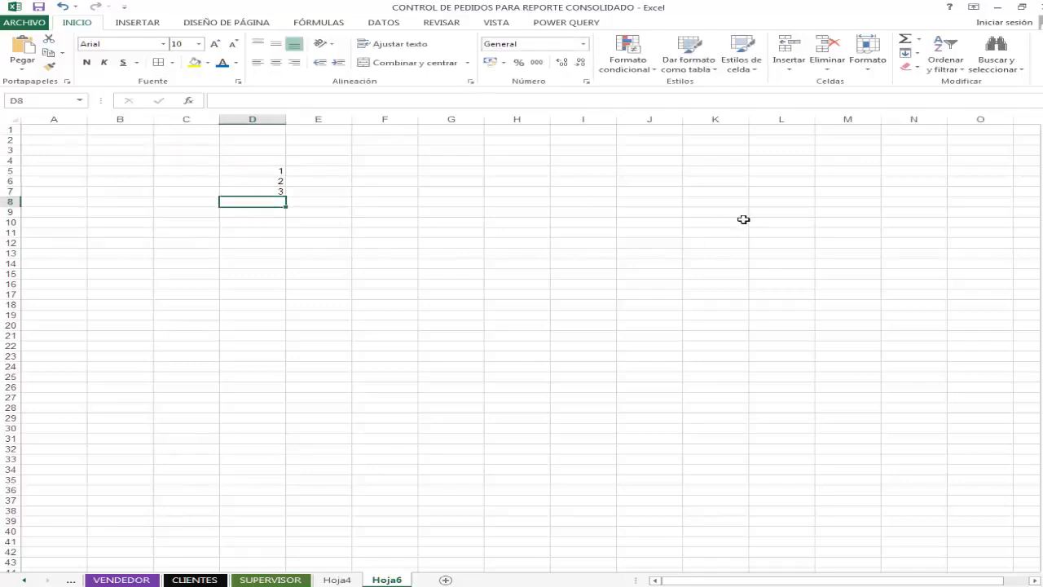
text(4)
key(Up)
Enter Terrestre in cell E5 as the shipping method for code 1.
key(Up)
key(Up)
key(Right)
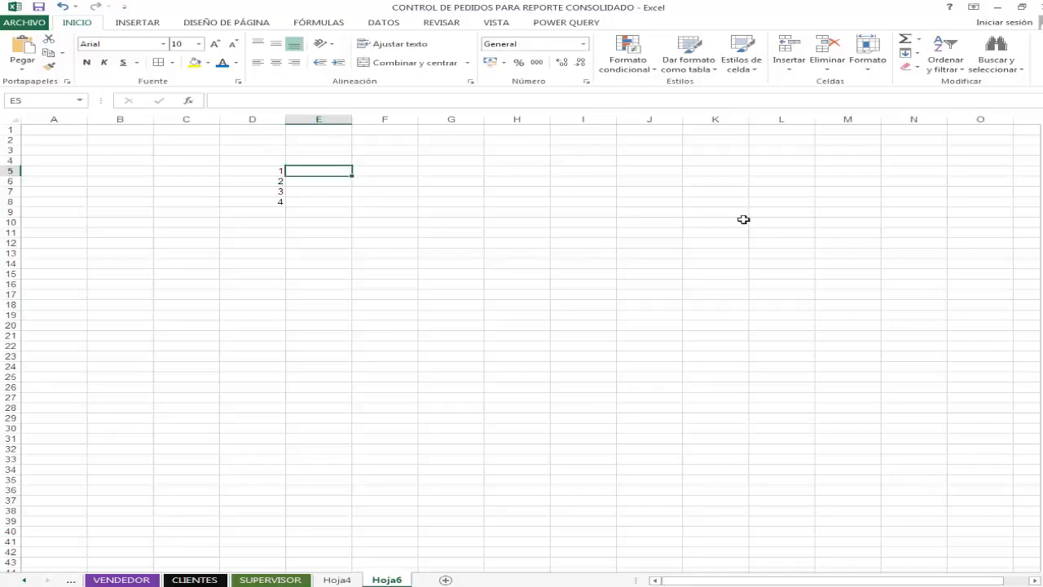
text(Tierra)
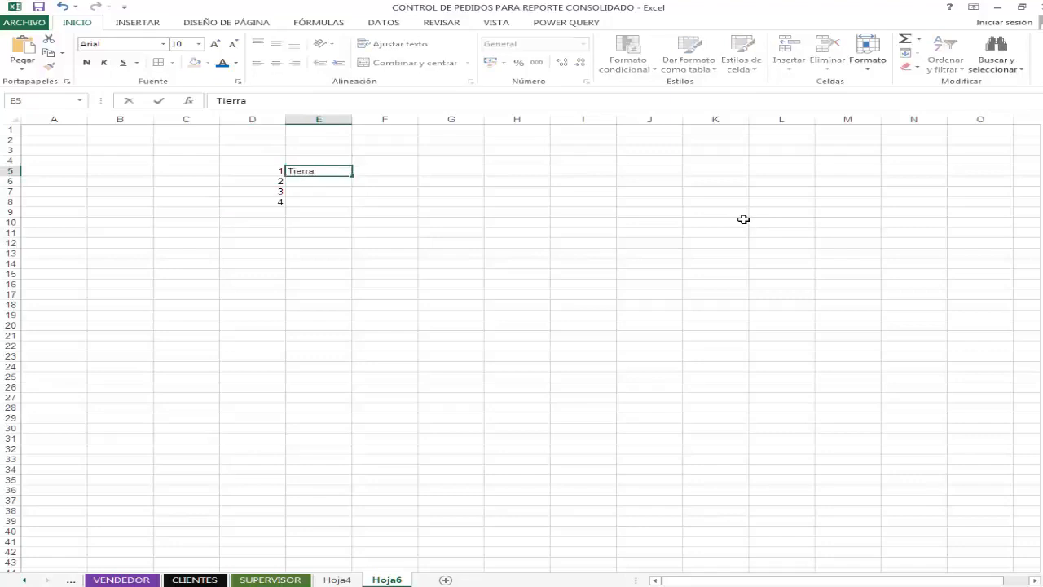
key(Return)
key(Up)
text(T)
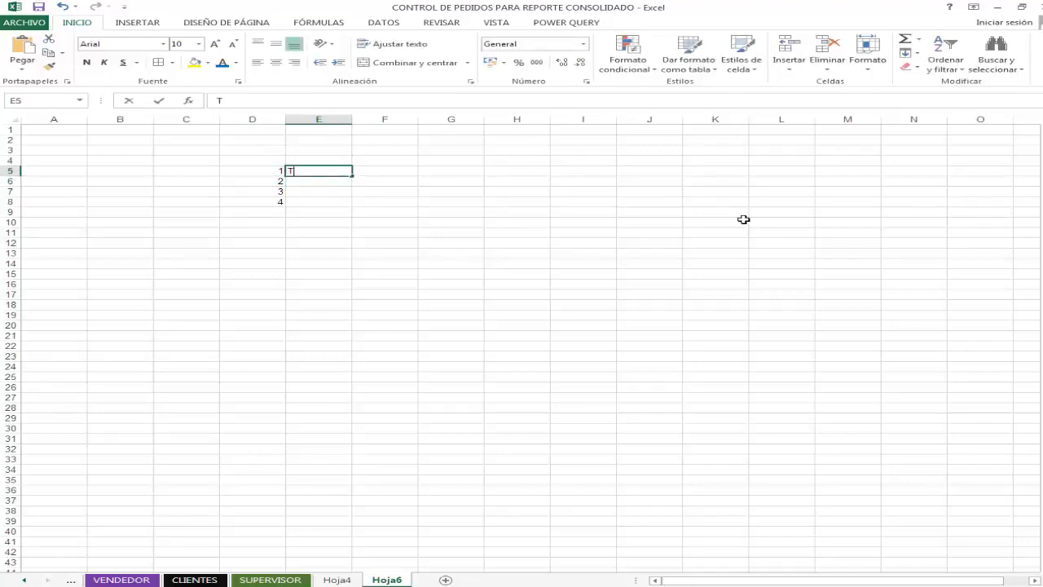
text(errestre)
key(Return)
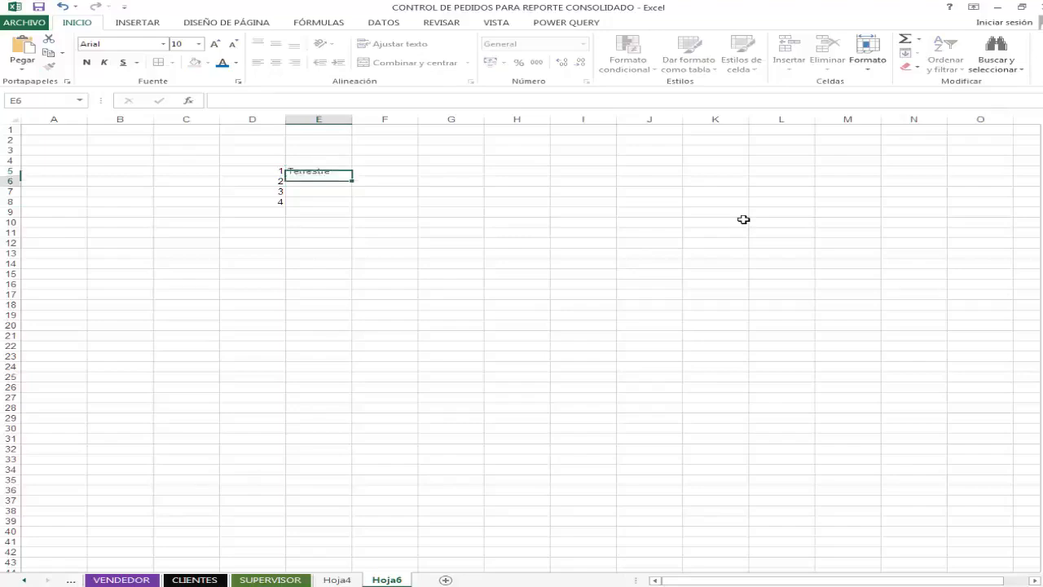
Enter Aéreo in cell E6 and Tren in cell E7 as the methods for codes 2 and 3.
text(Avio)
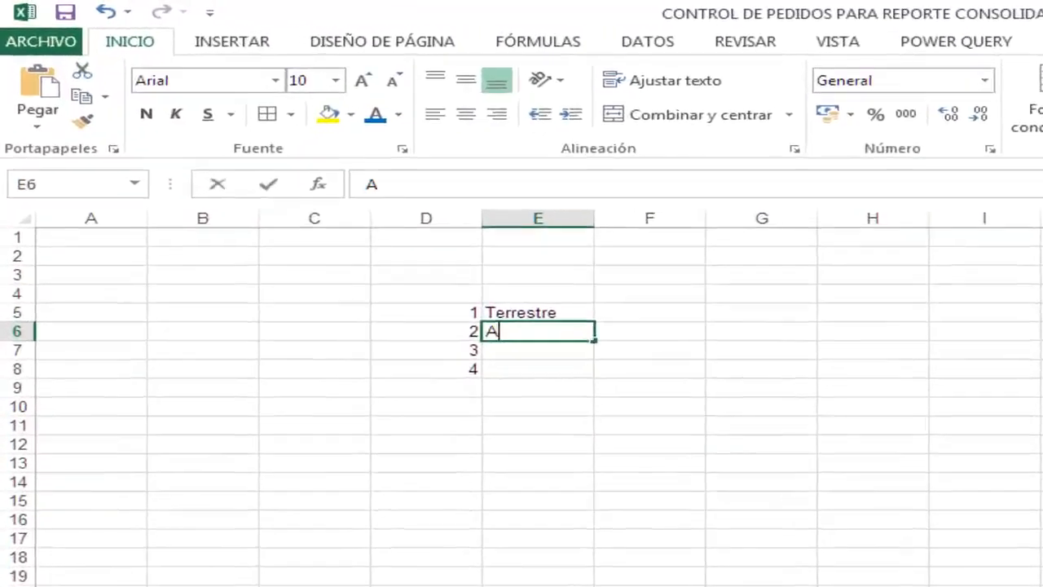
key(BackSpace)
key(BackSpace)
key(BackSpace)
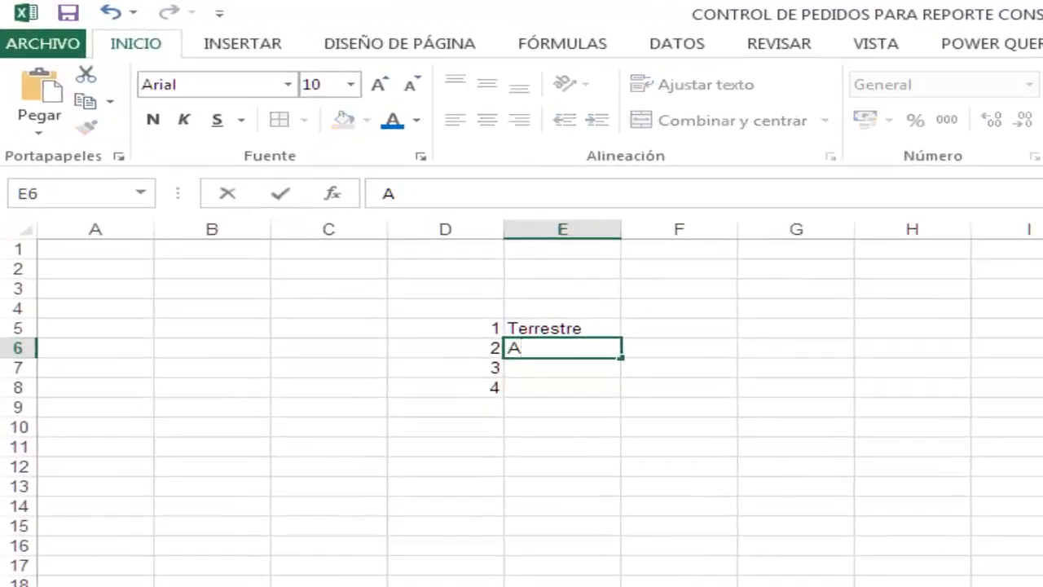
text(éreo)
key(Return)
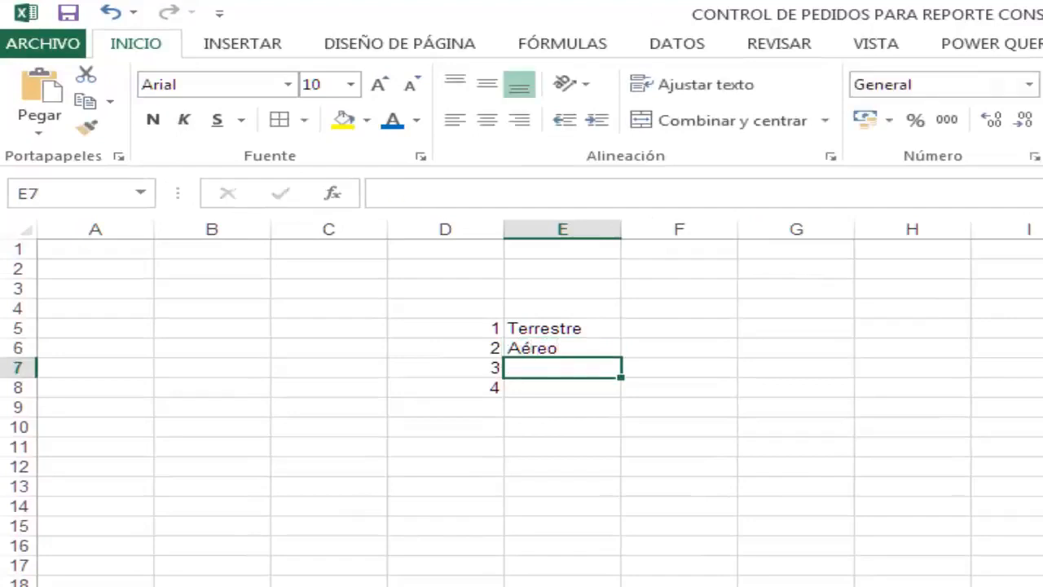
text(Tren)
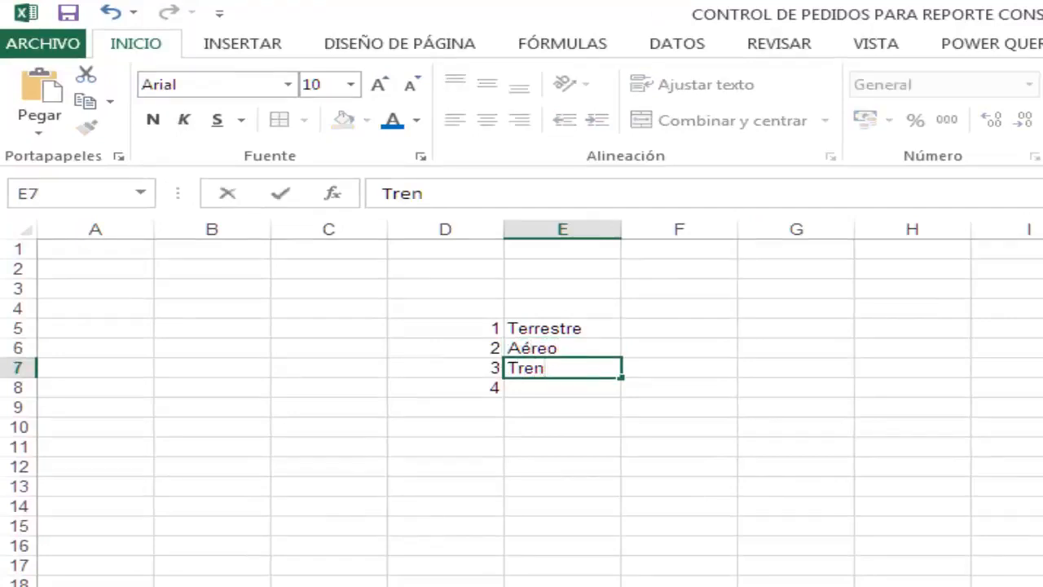
key(Return)
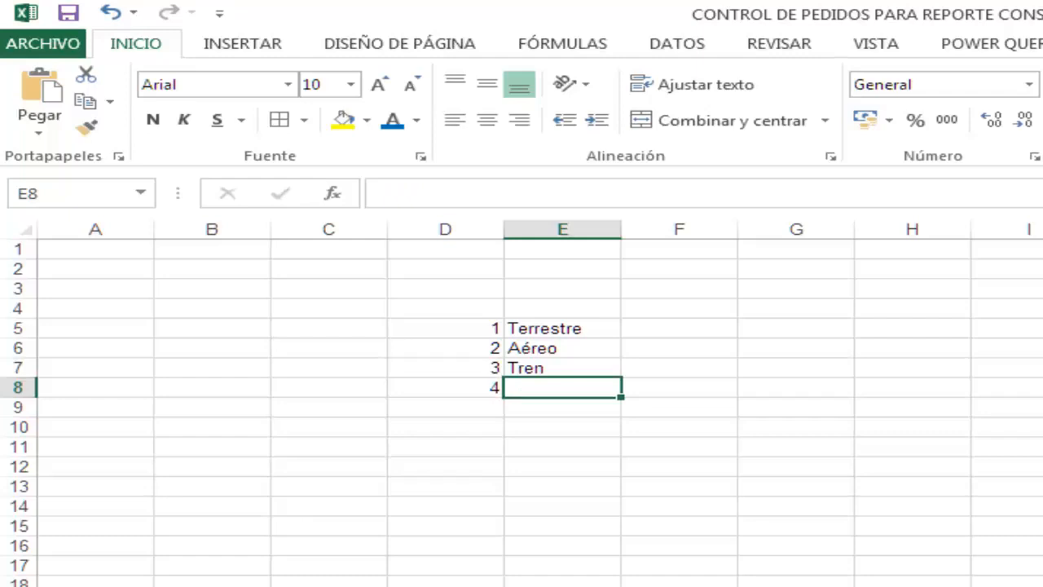
Enter Marítimo in cell E8 as the shipping method for code 4.
text(Marp)
key(BackSpace)
text(í)
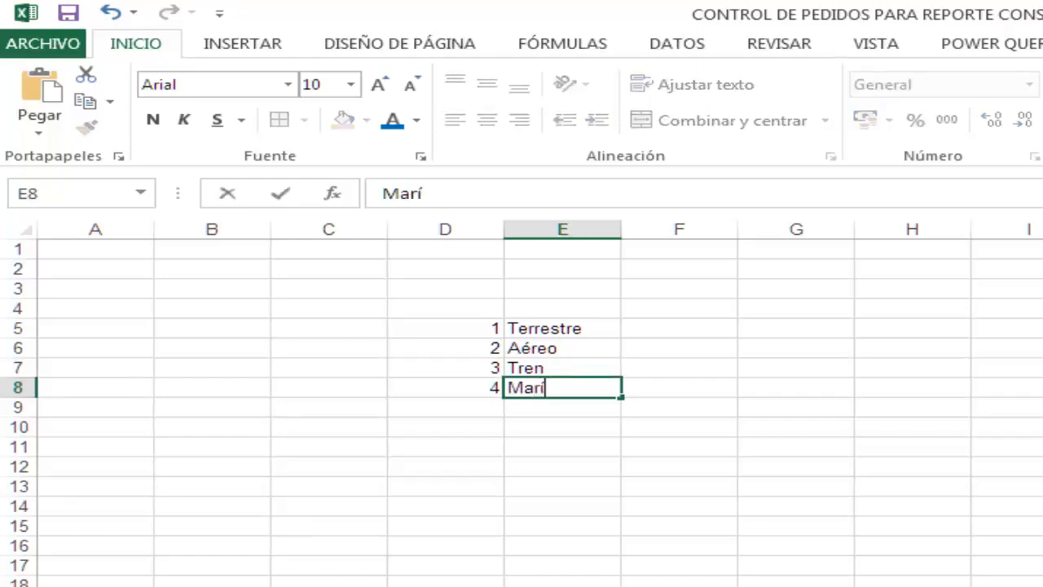
text(timo)
key(Return)
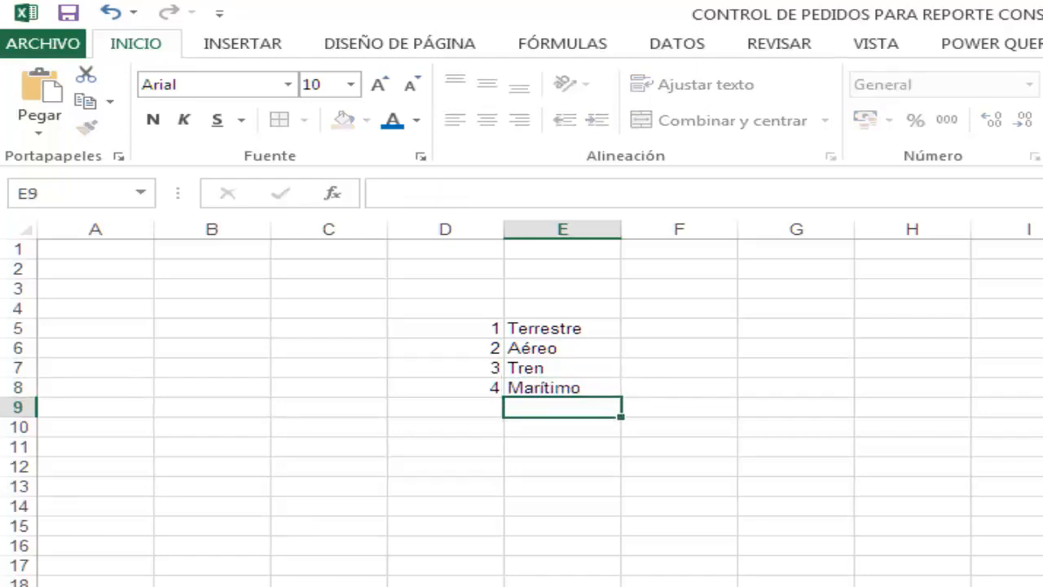
Enter the headers cod in cell D4 and Forma in cell E4 above the shipping-method list.
click(475, 314)
text(cod)
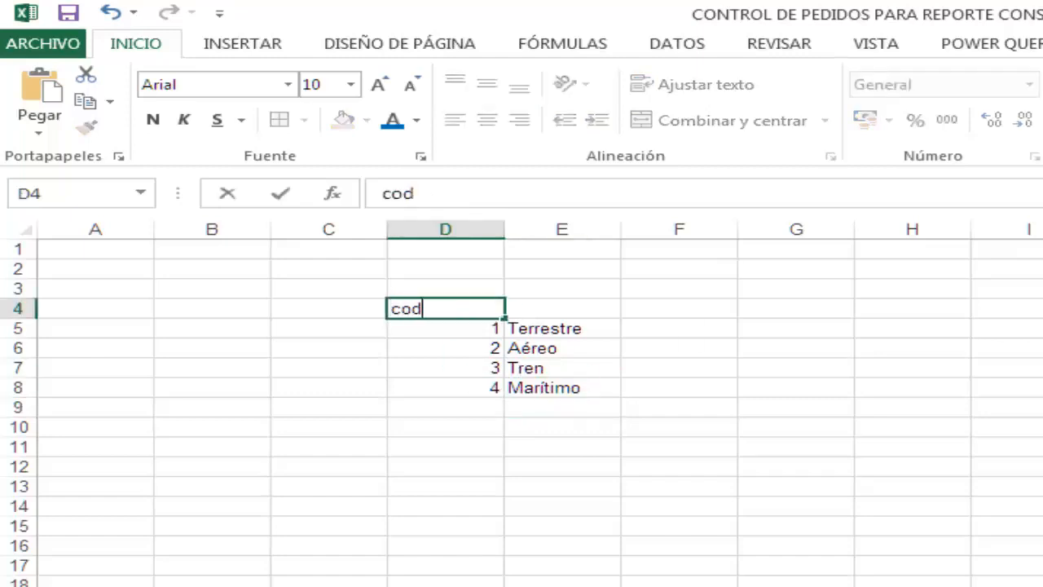
key(Tab)
text(Forma)
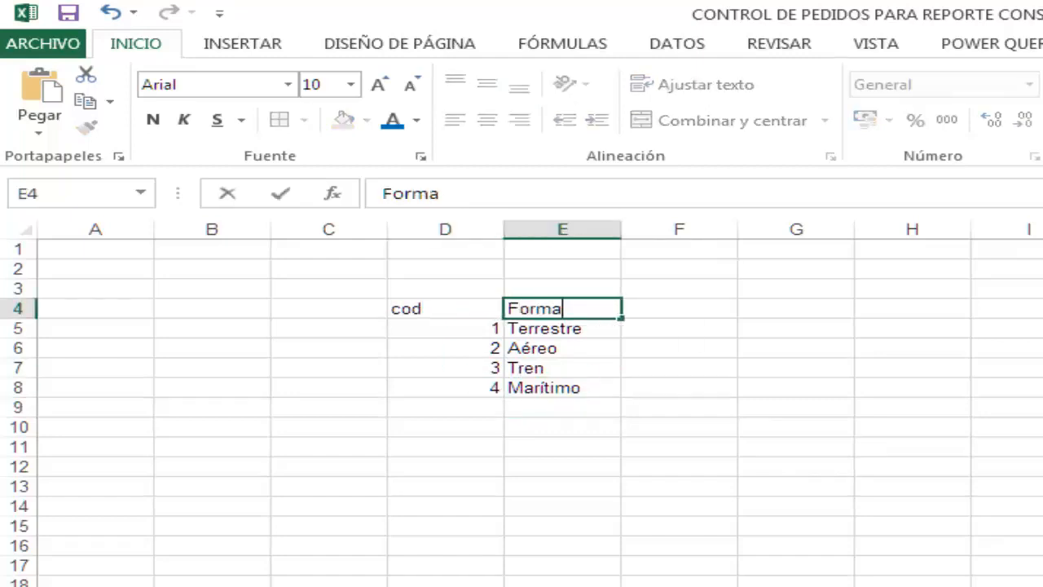
key(Return)
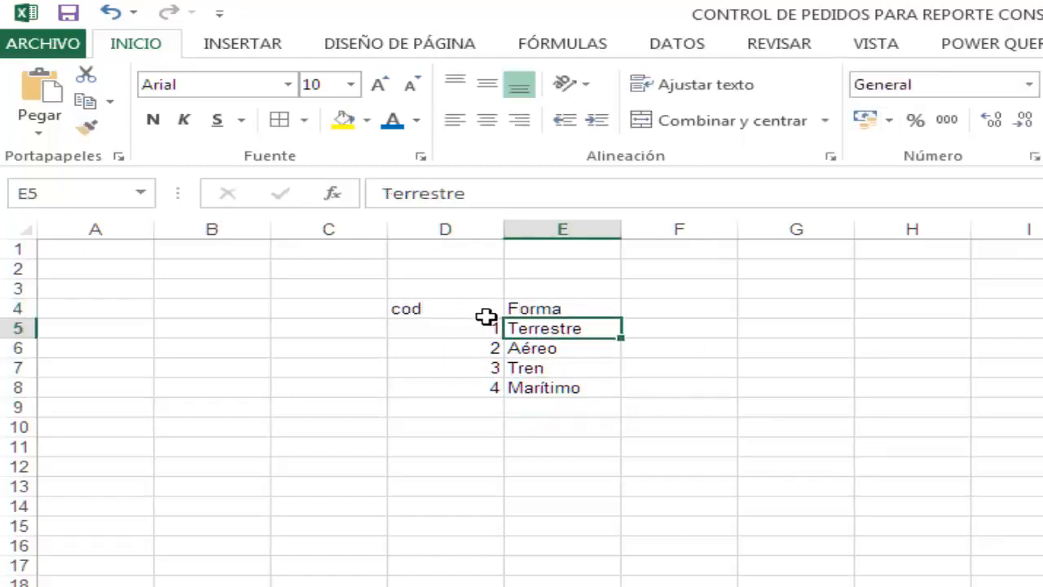
Convert the range D4:E8 into a table that uses cod and Forma as its headers.
drag(487, 317, 568, 387)
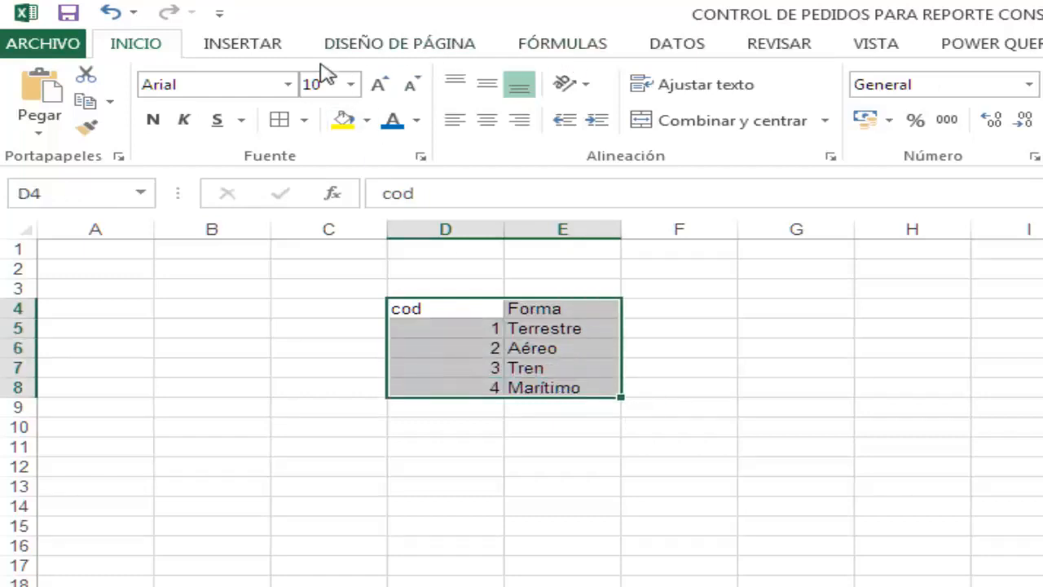
click(276, 51)
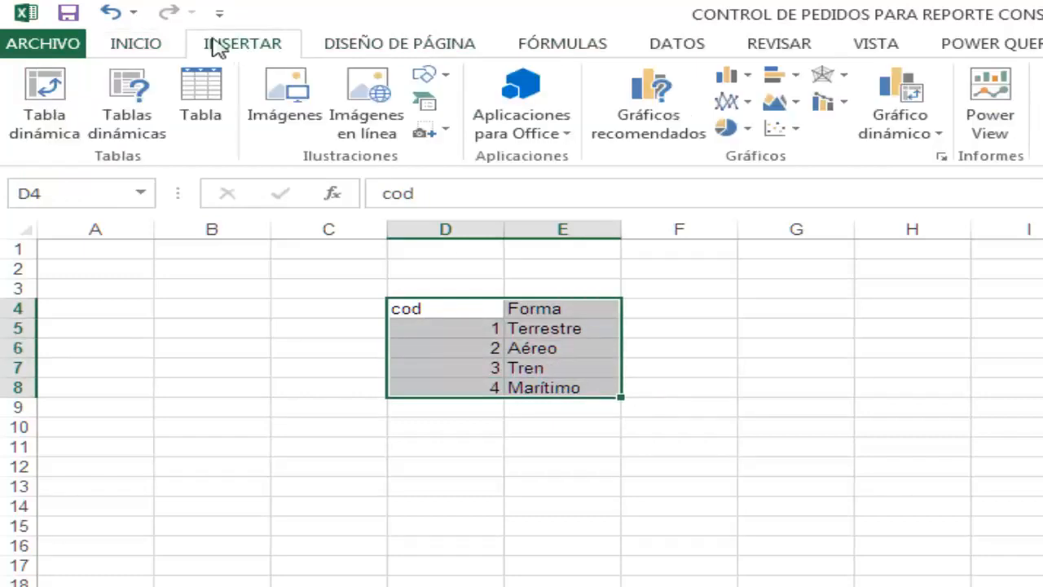
click(191, 91)
key(Return)
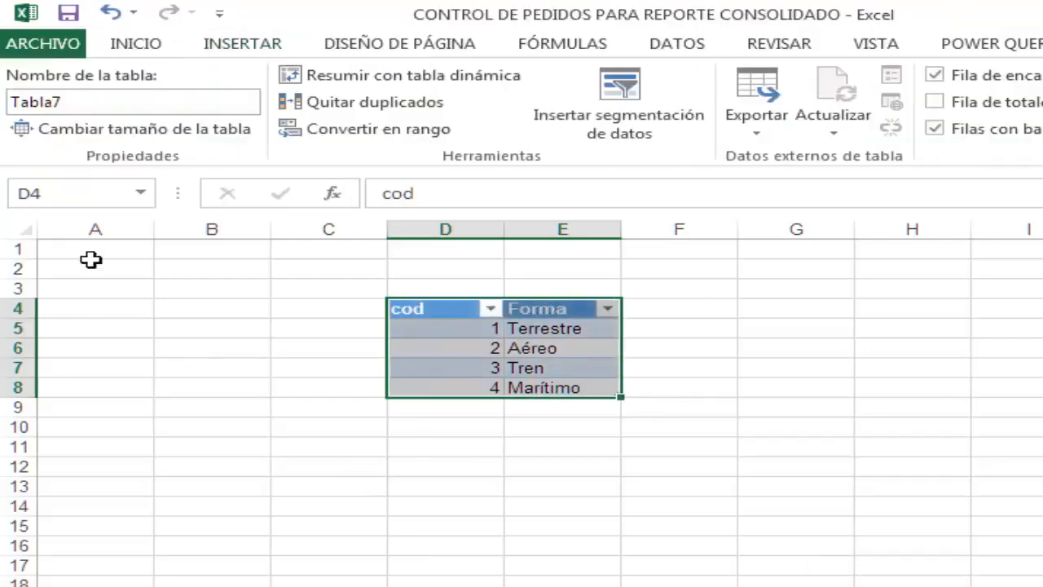
Name the shipping-method table formas.
click(131, 110)
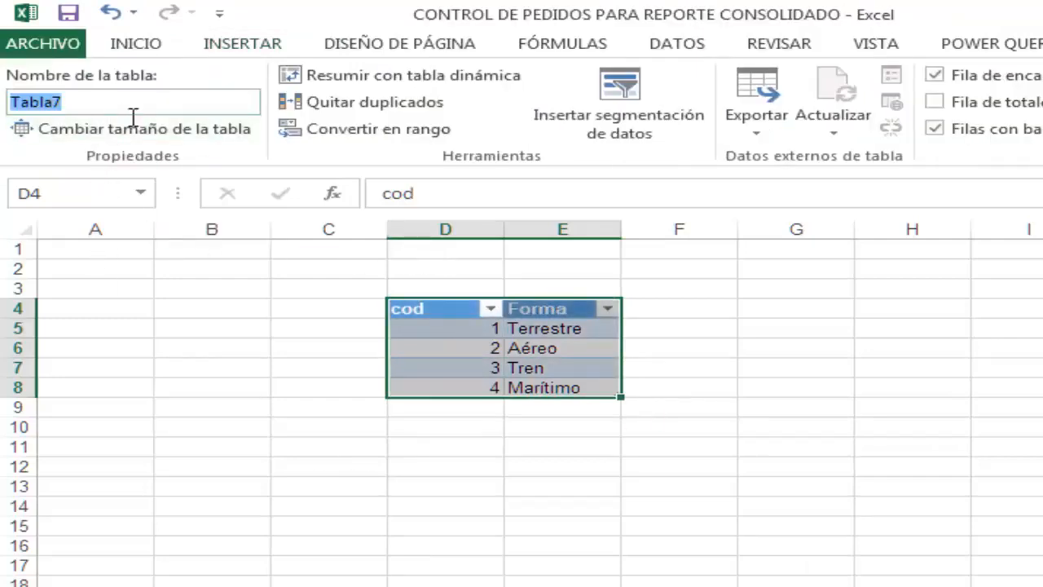
text(form)
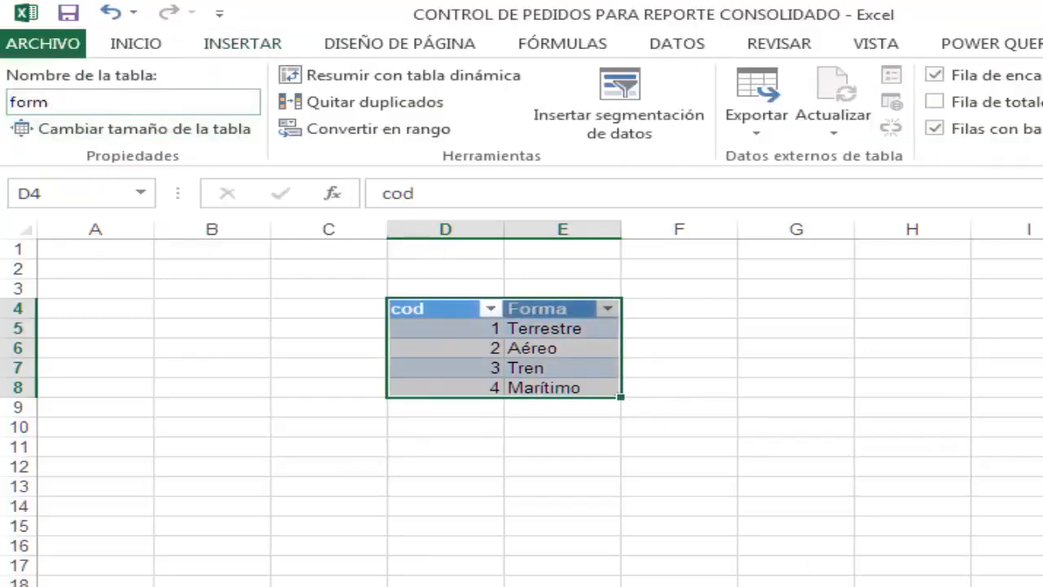
text(as)
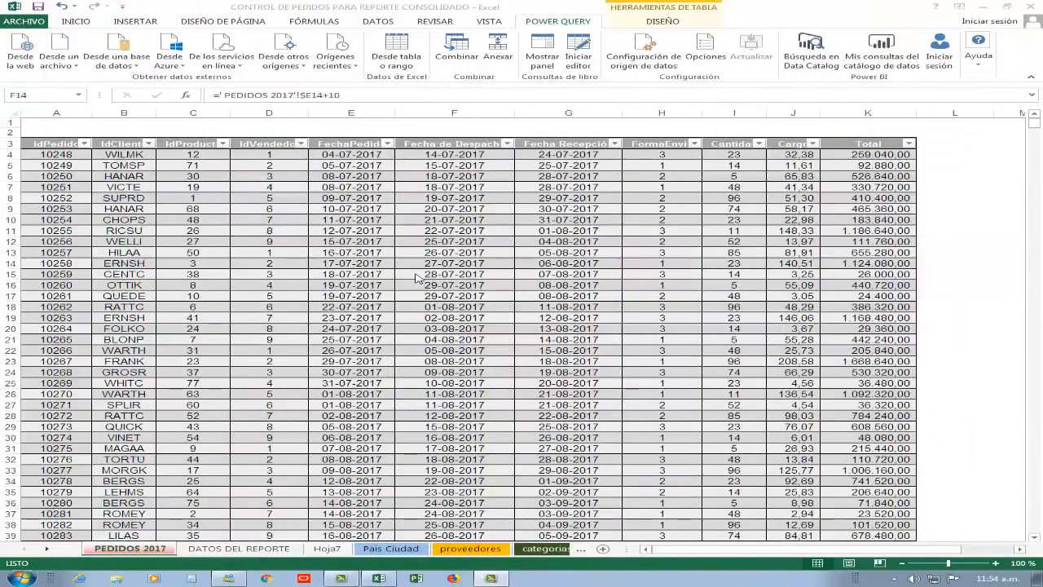
Create a Power Query query from the orders table on the PEDIDOS 2017 sheet and narrow its IdCliente column.
click(439, 286)
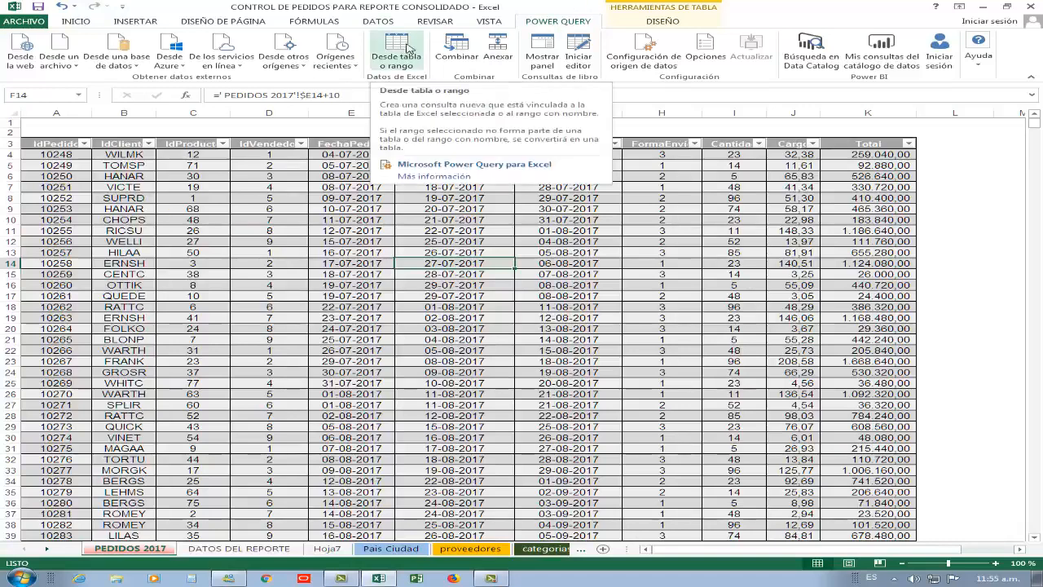
click(396, 72)
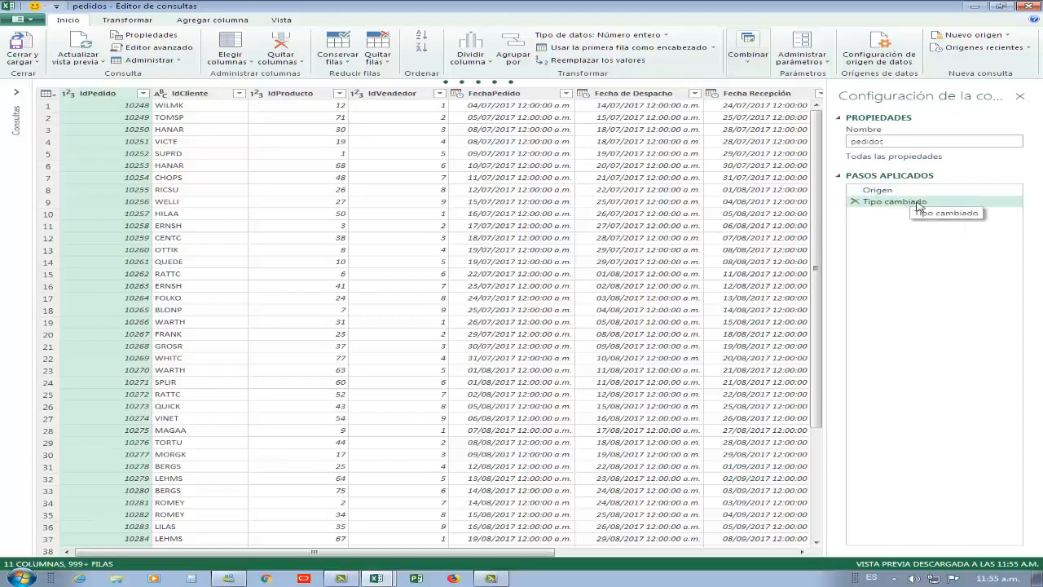
click(319, 166)
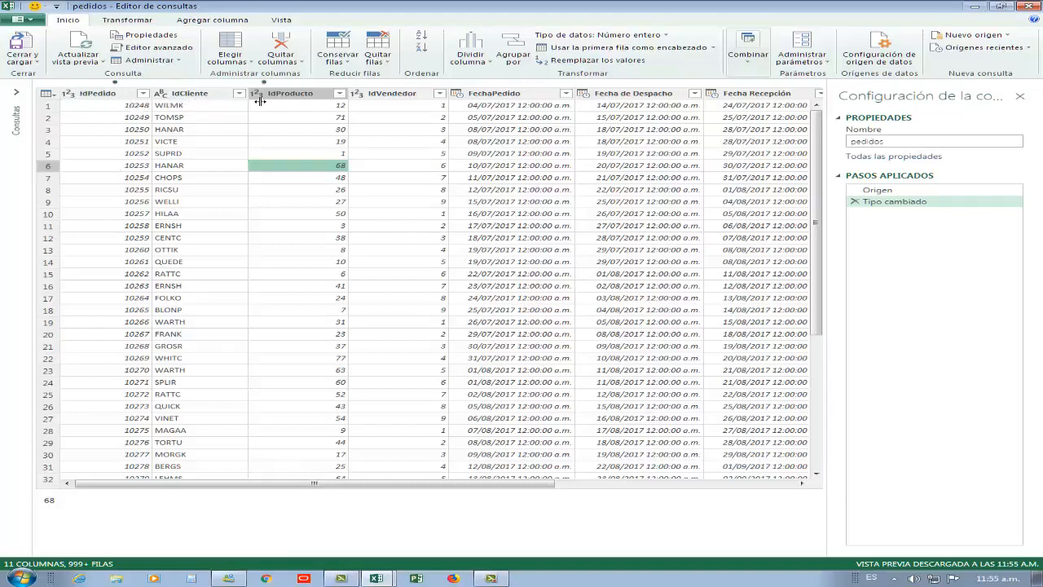
drag(261, 101, 205, 120)
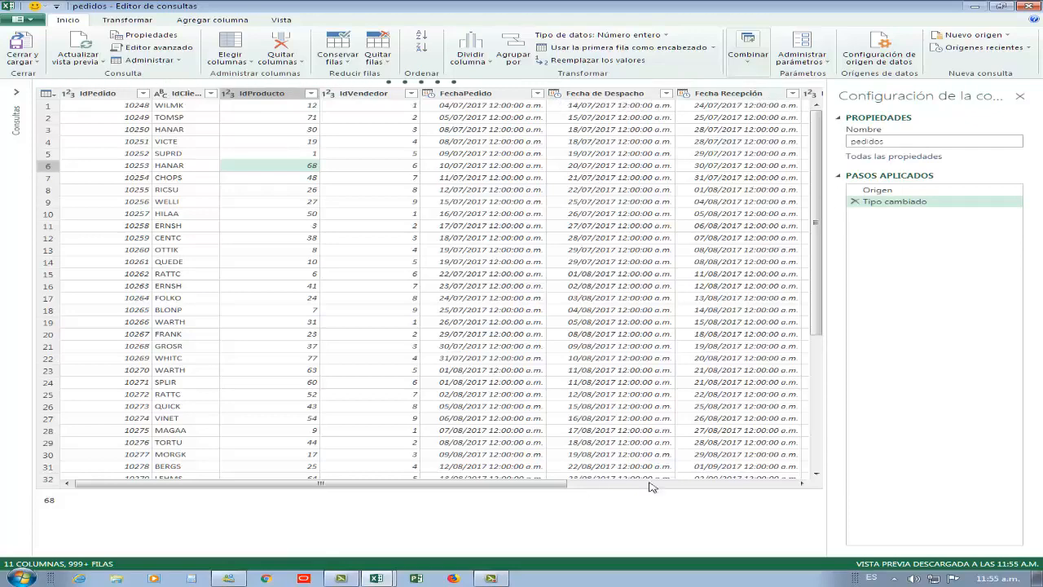
Examine the remaining columns of the pedidos query across to Total and return to the first column.
click(801, 484)
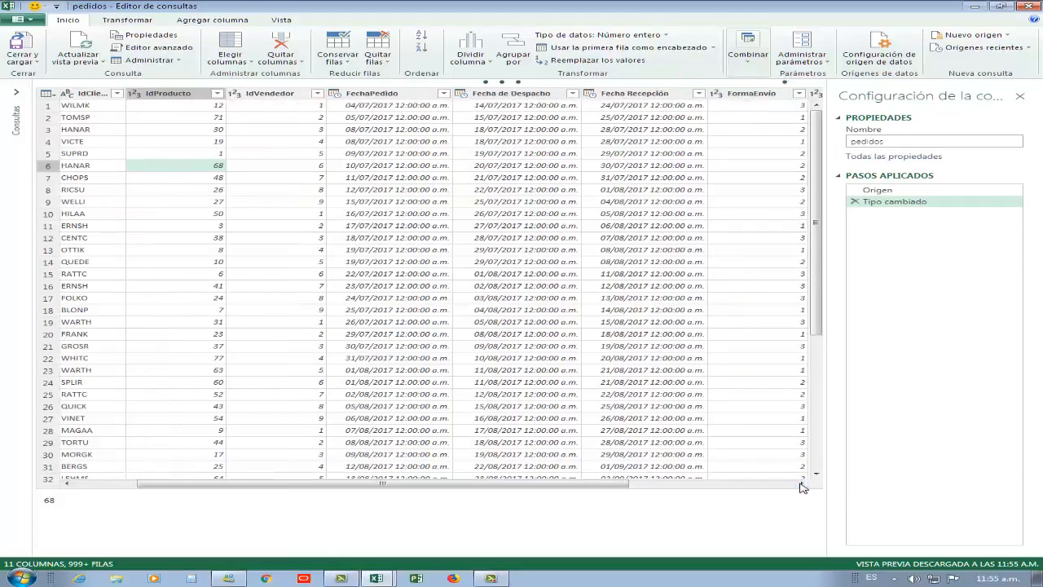
click(802, 484)
click(802, 484)
click(802, 484)
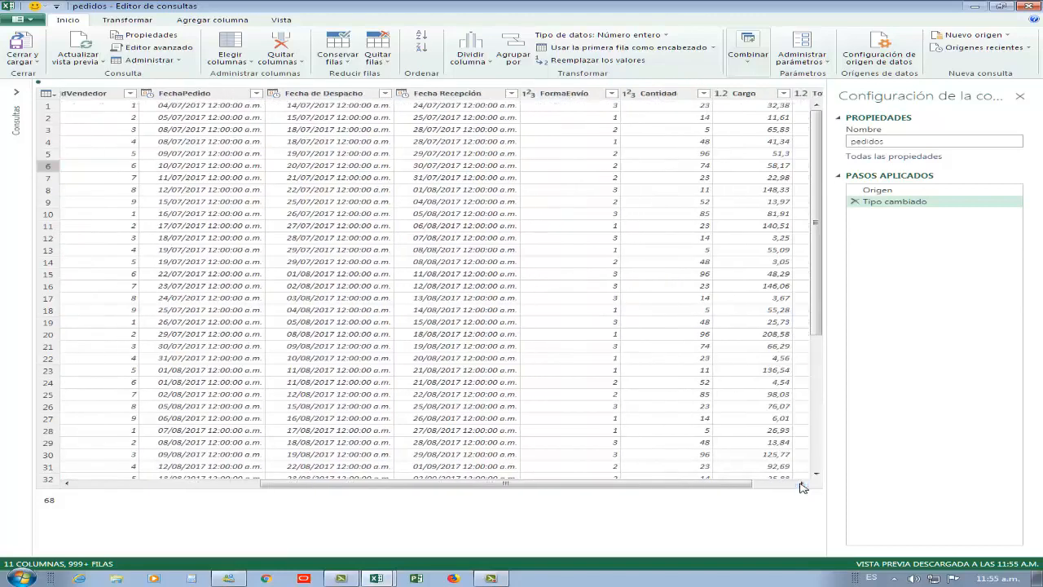
click(802, 484)
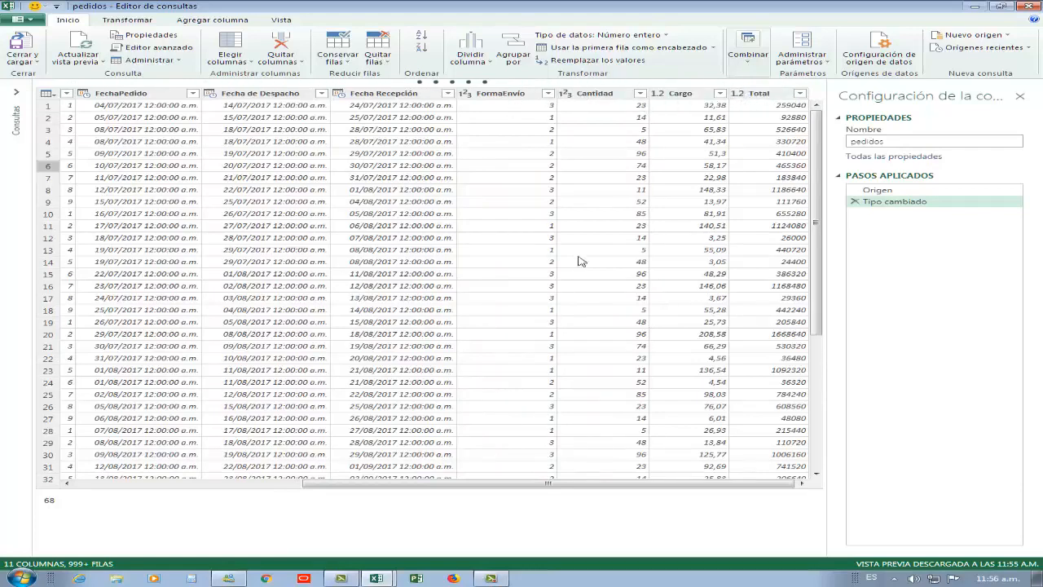
drag(465, 484, 209, 479)
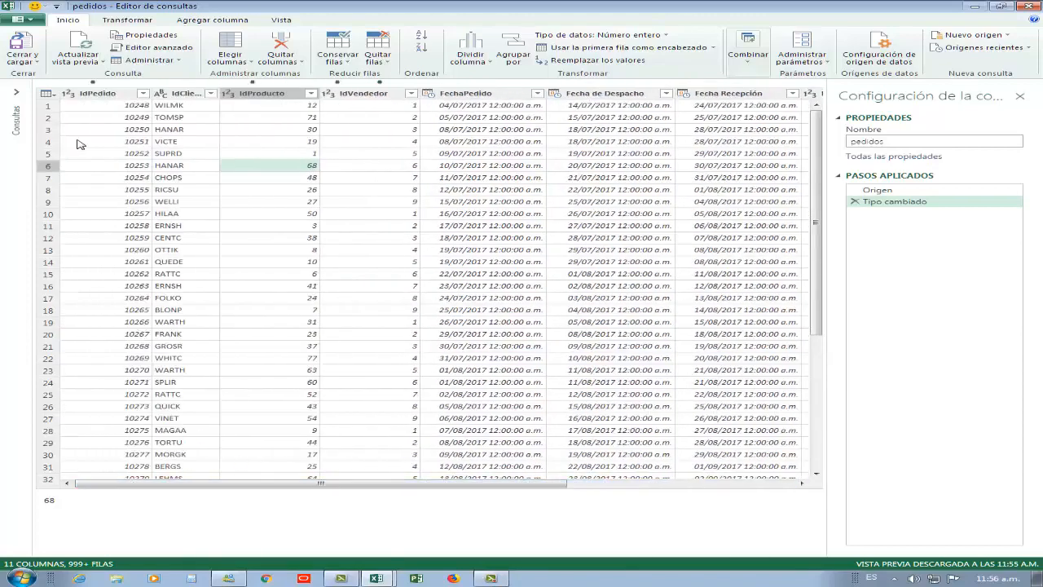
Close the pedidos query, load it as a connection only, and preview it among the workbook queries.
click(34, 62)
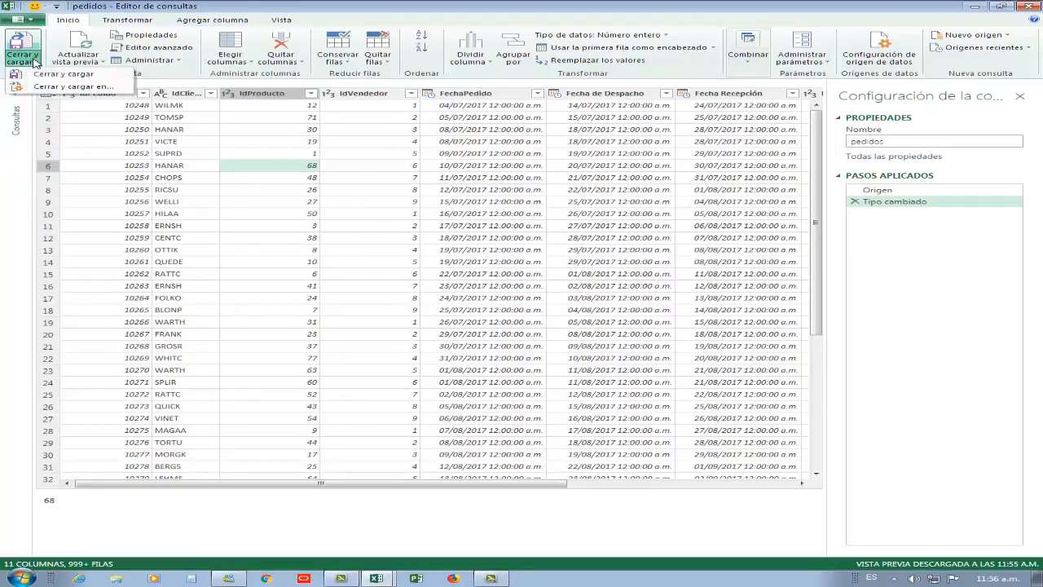
click(65, 87)
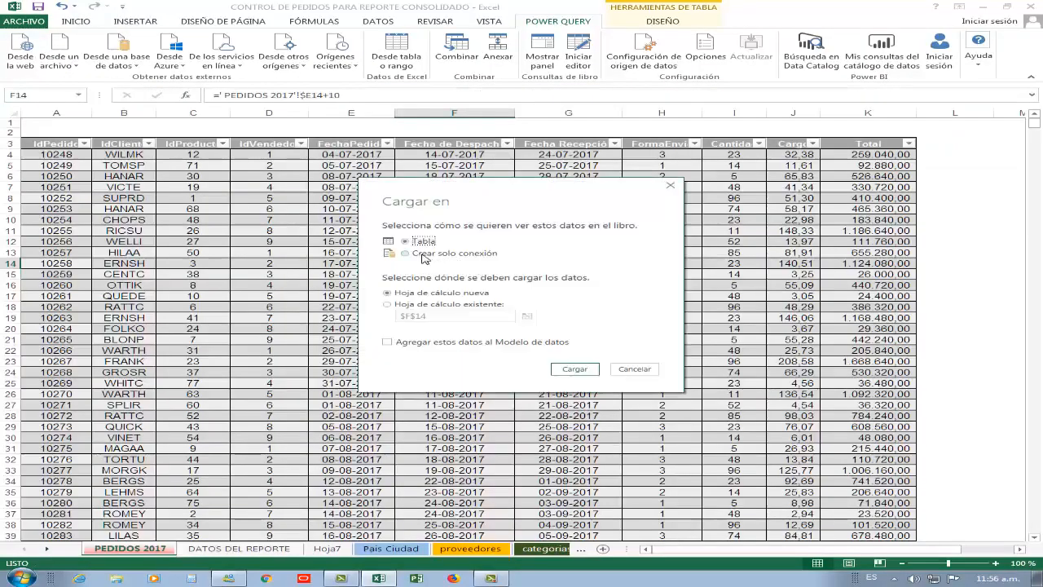
click(461, 254)
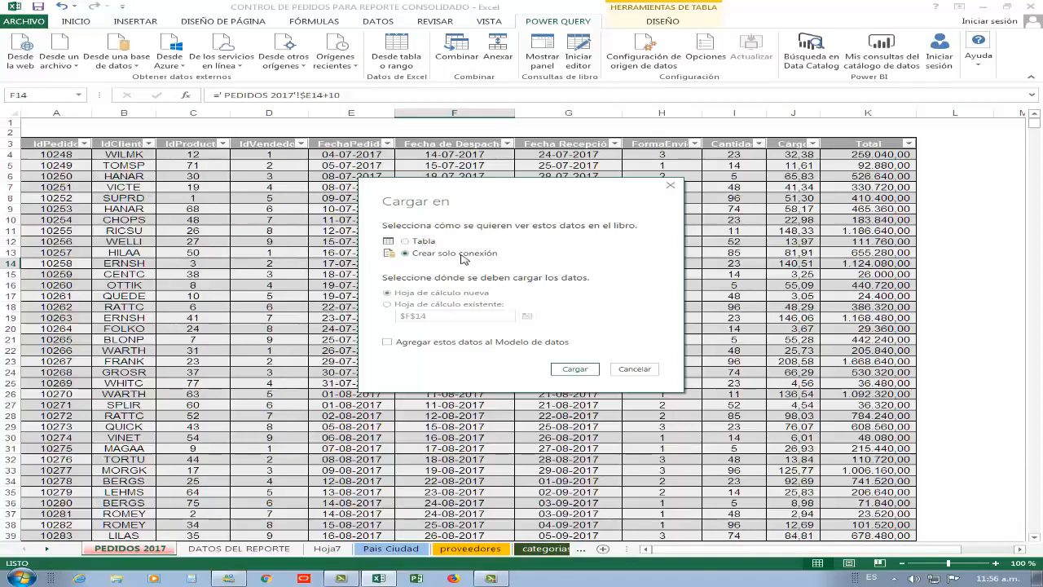
click(584, 371)
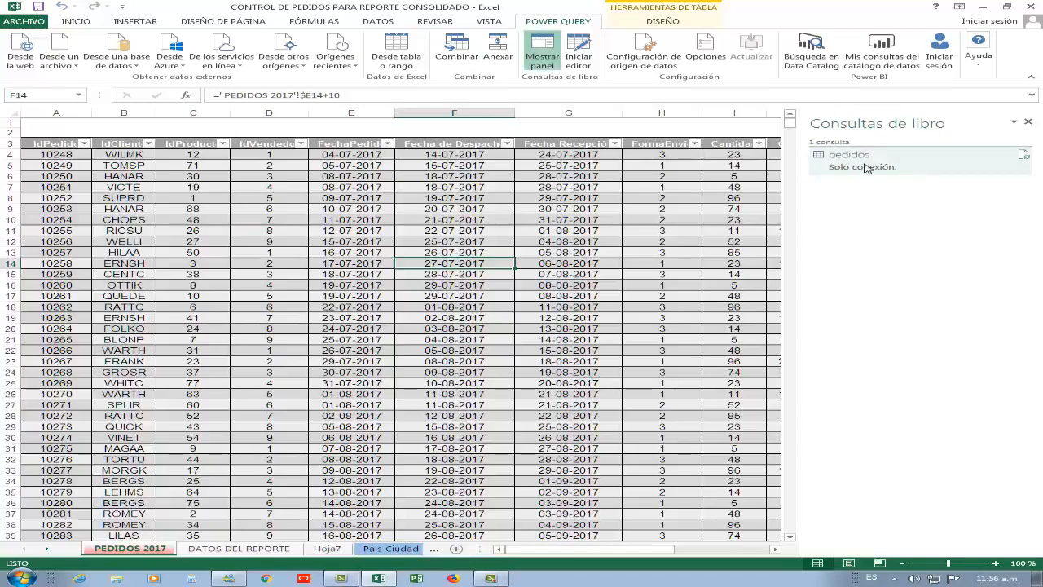
mouse_move(889, 170)
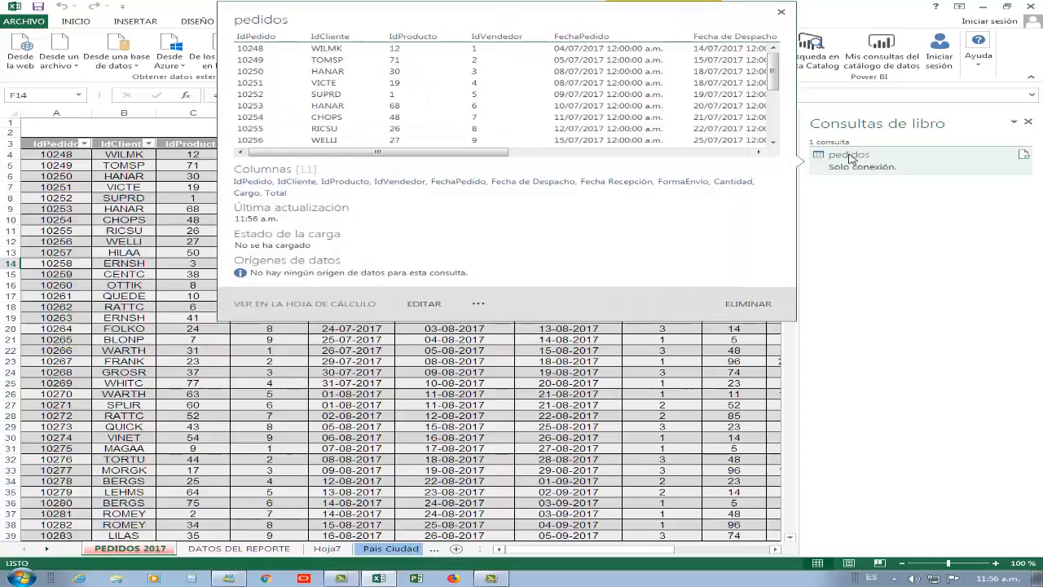
mouse_move(774, 73)
mouse_down()
mouse_move(775, 114)
mouse_move(773, 68)
mouse_up()
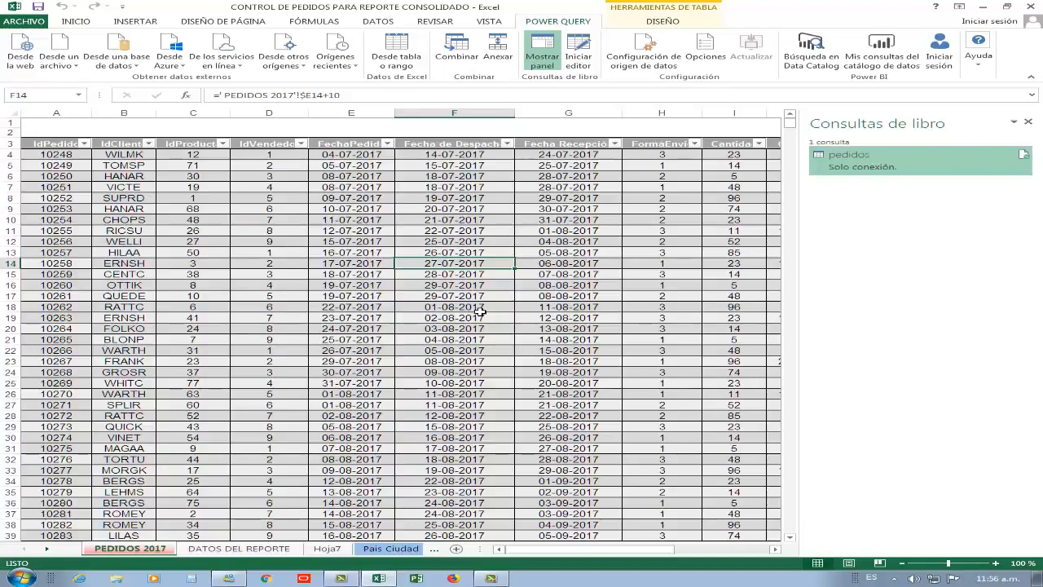
Create a Power Query query from the customer table on the CLIENTES sheet.
click(48, 550)
click(49, 549)
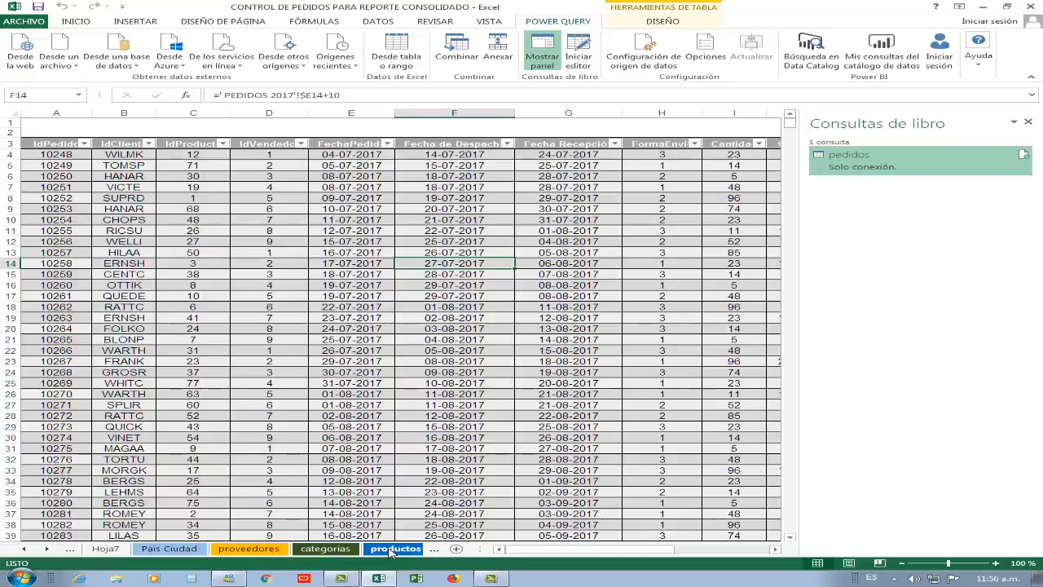
click(49, 549)
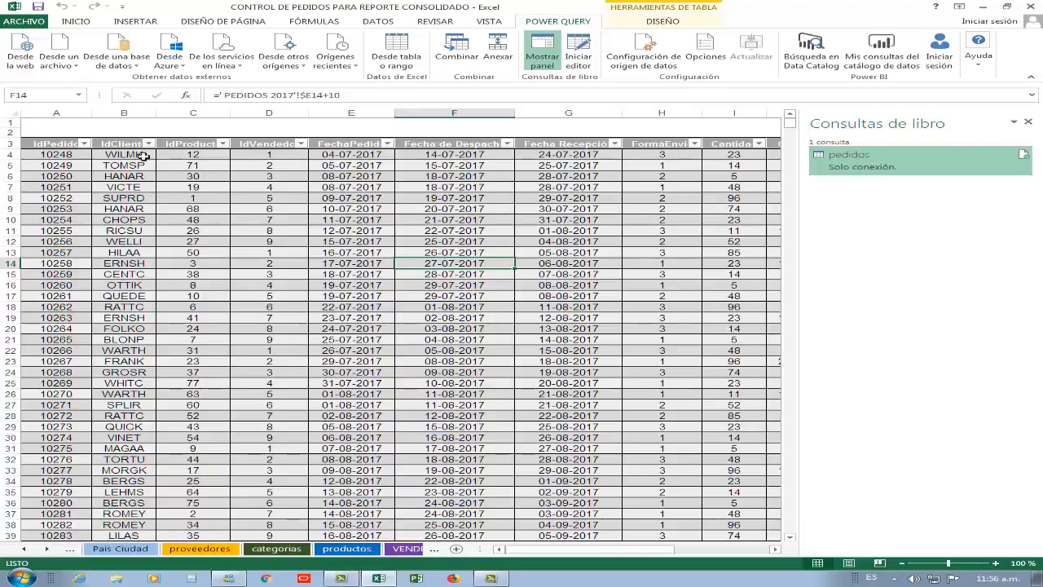
click(47, 549)
click(48, 550)
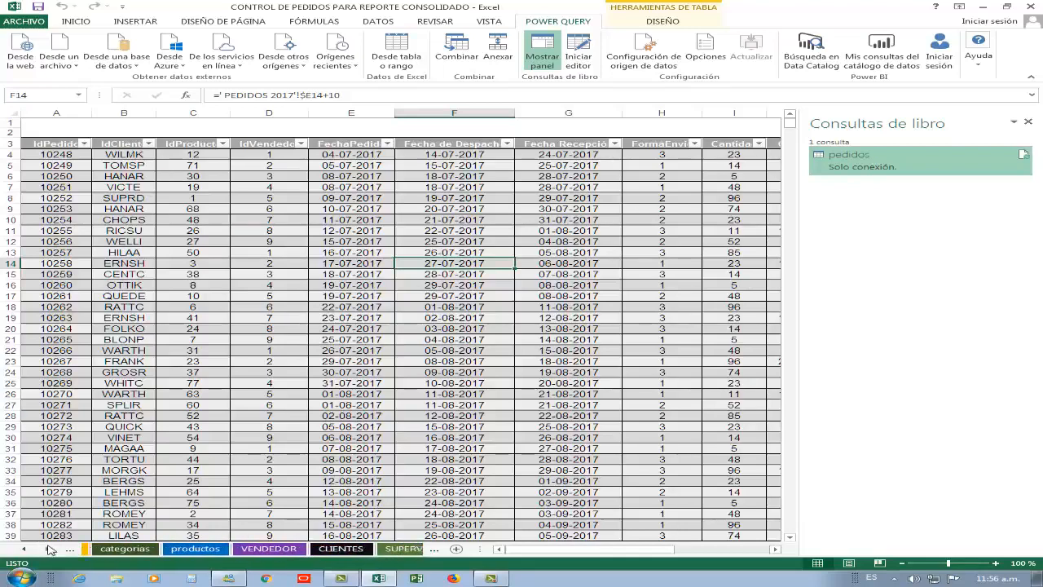
click(331, 550)
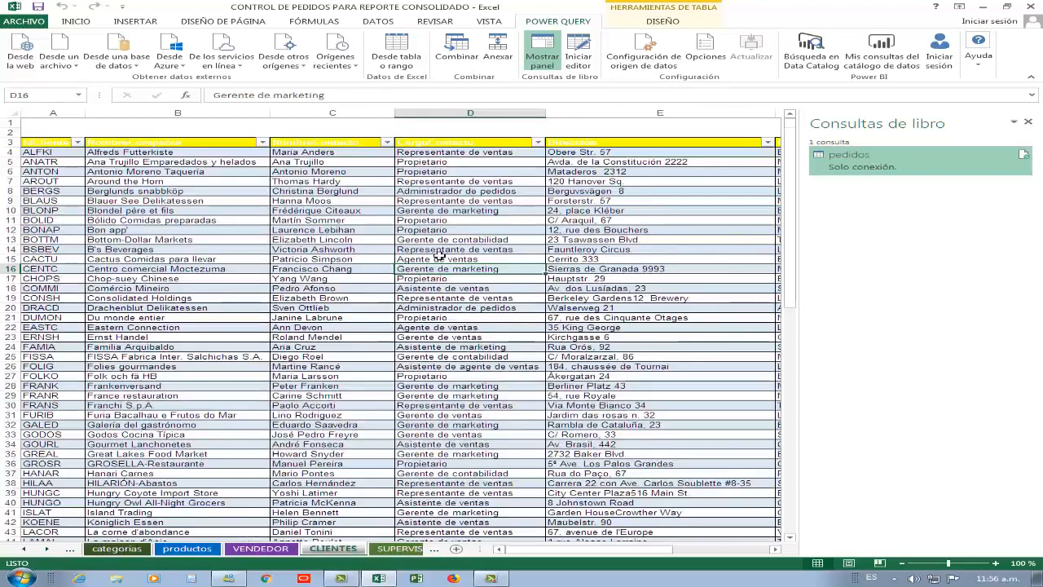
click(440, 259)
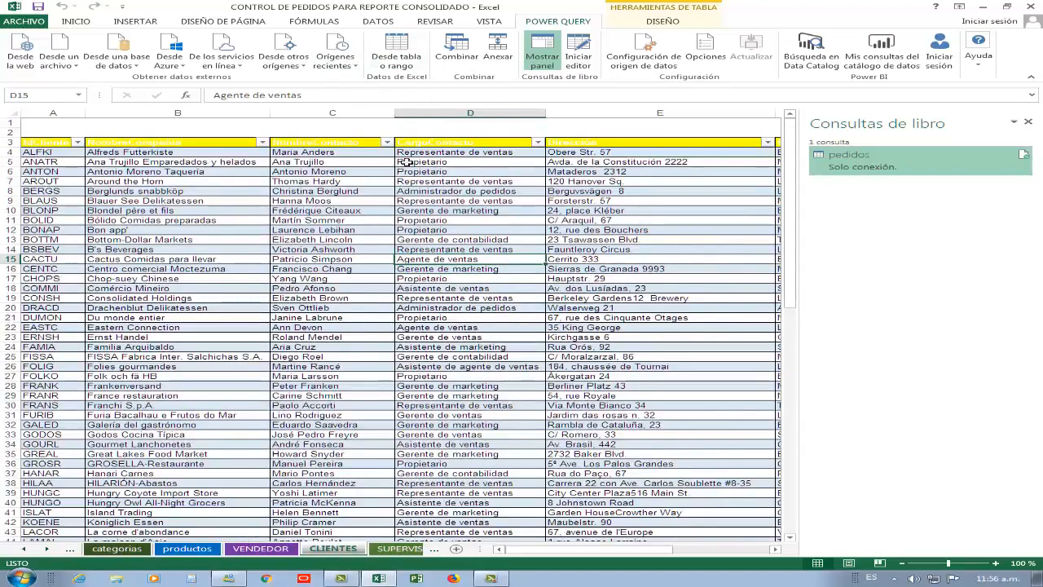
click(444, 230)
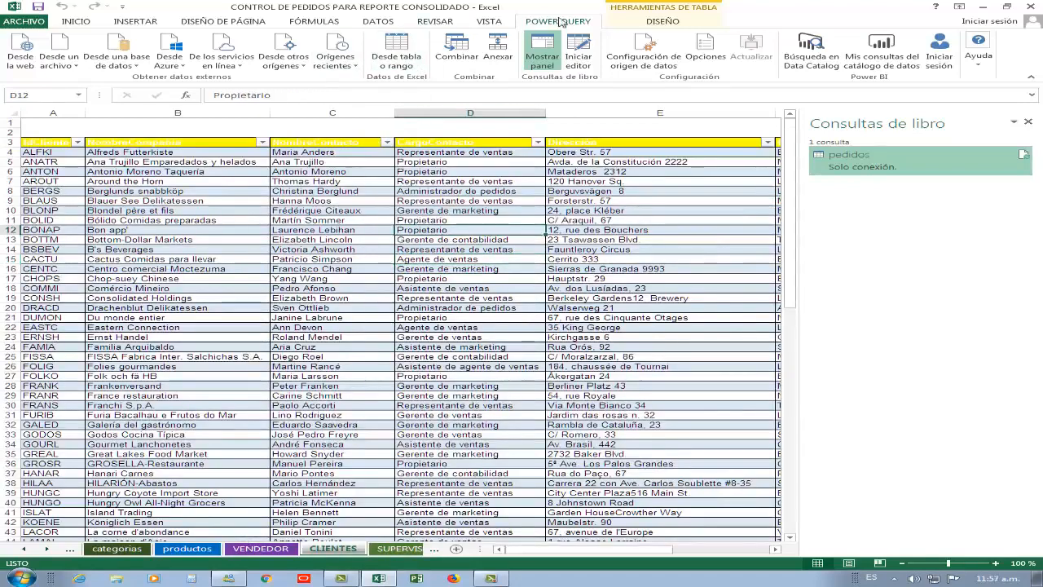
click(396, 50)
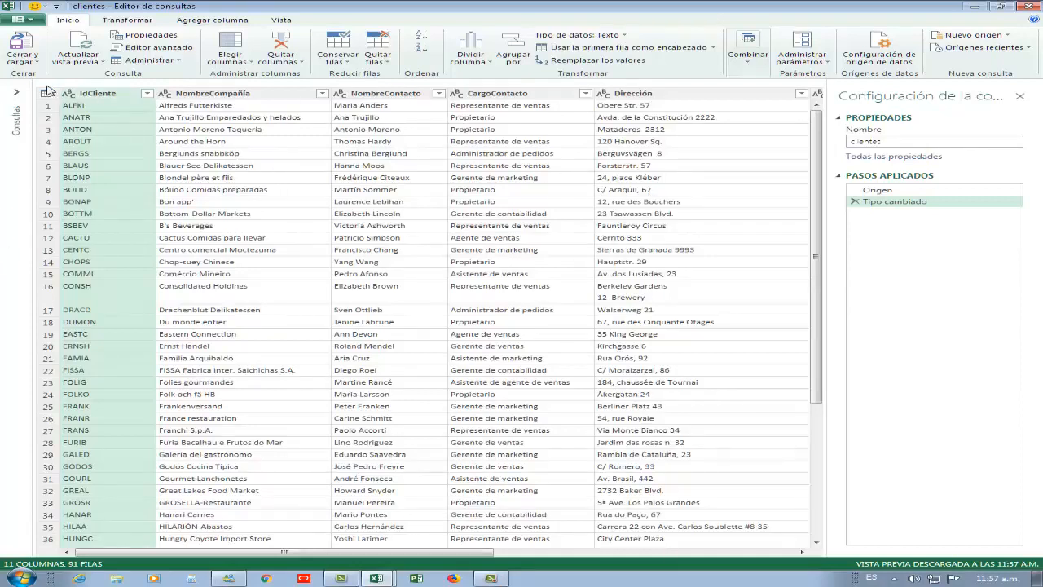
Close the clientes query and load it as a connection only.
click(37, 63)
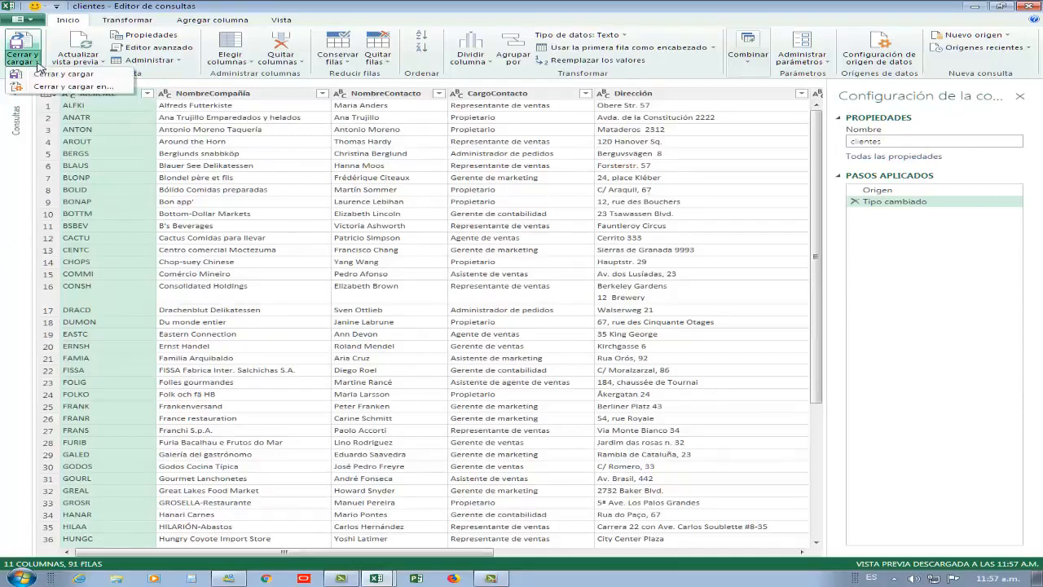
click(61, 87)
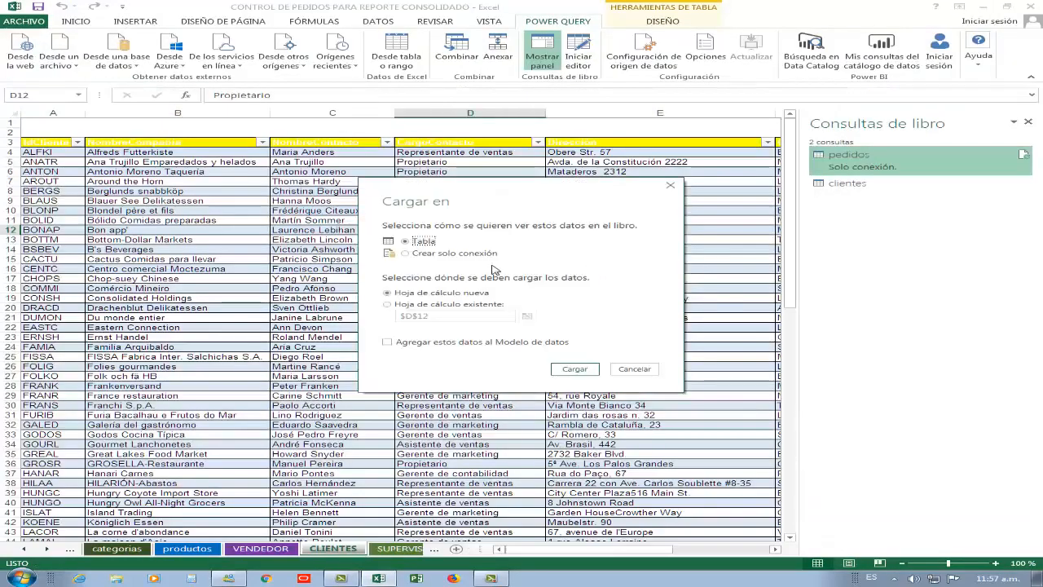
click(456, 255)
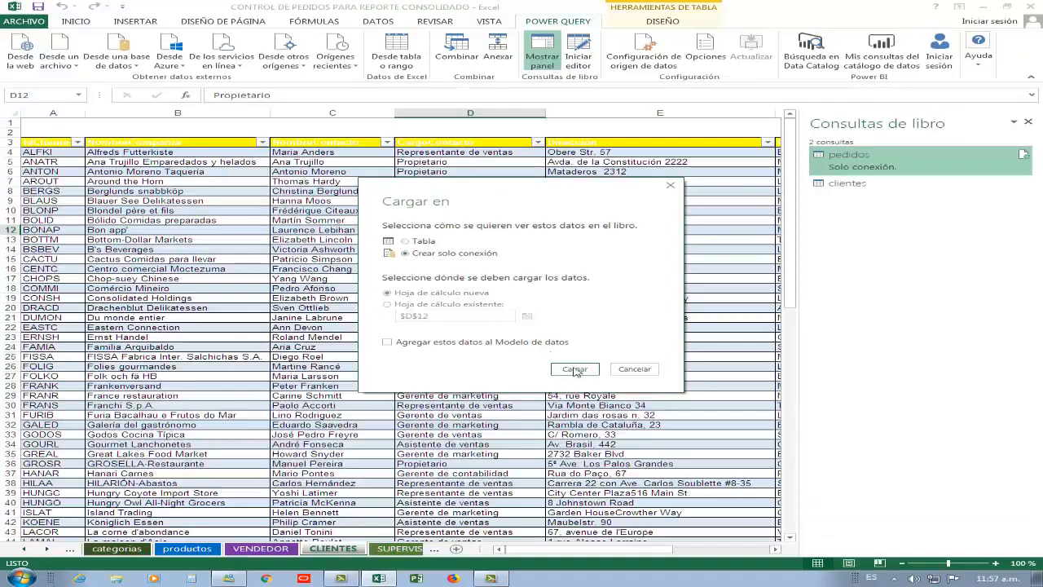
click(581, 371)
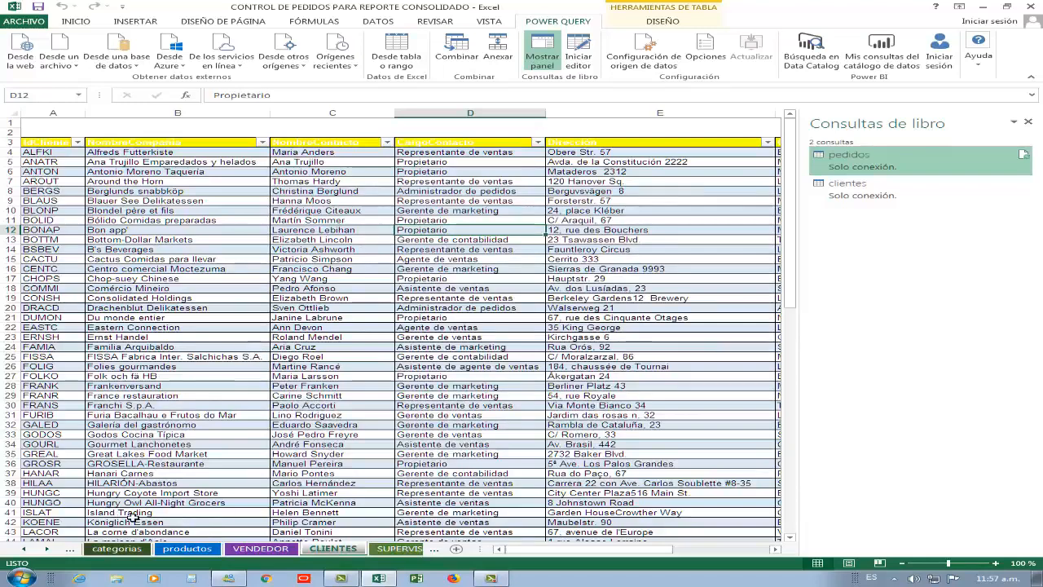
Create a Power Query query from the product table on the productos sheet and load it as a connection only.
click(187, 548)
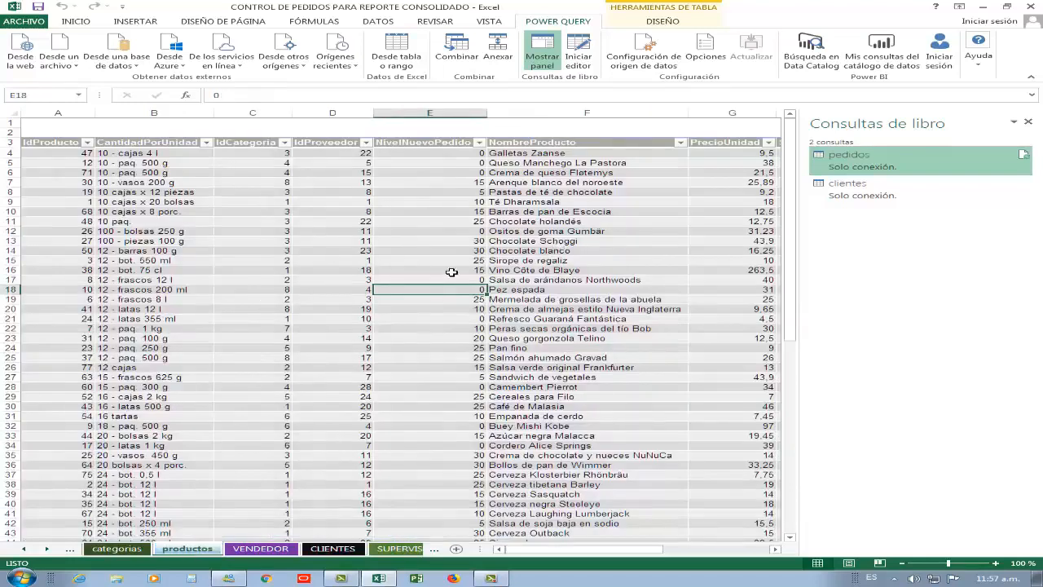
click(393, 56)
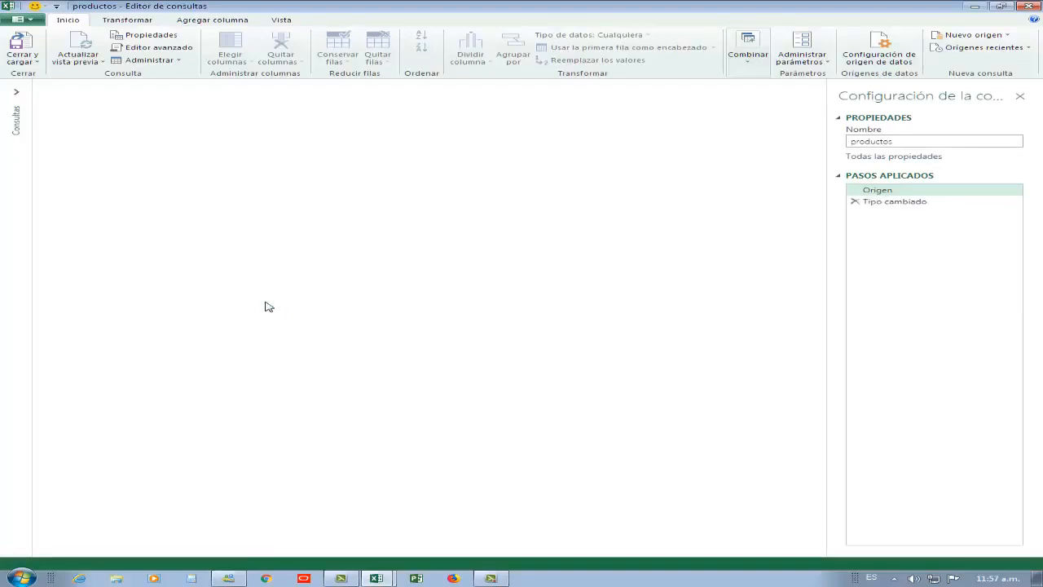
click(25, 62)
click(62, 88)
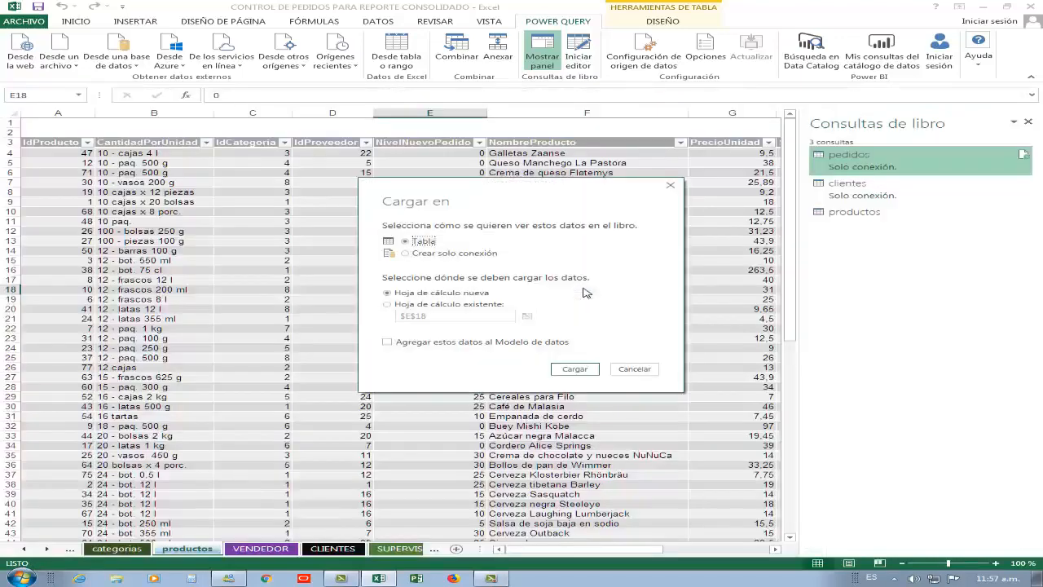
click(575, 369)
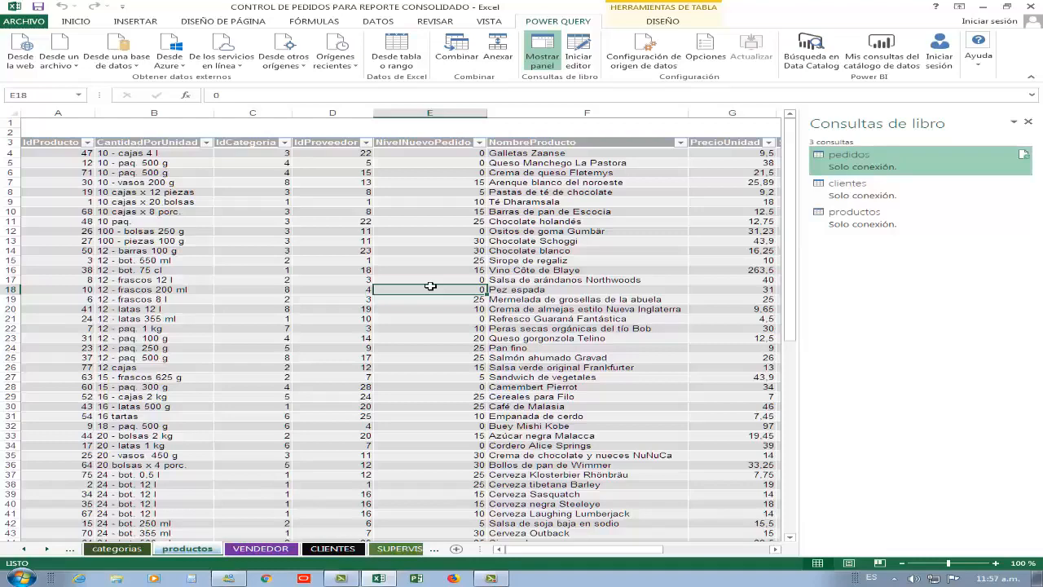
Create a Power Query query from the seller table on the VENDEDOR sheet and load it as a connection only.
click(260, 549)
click(326, 193)
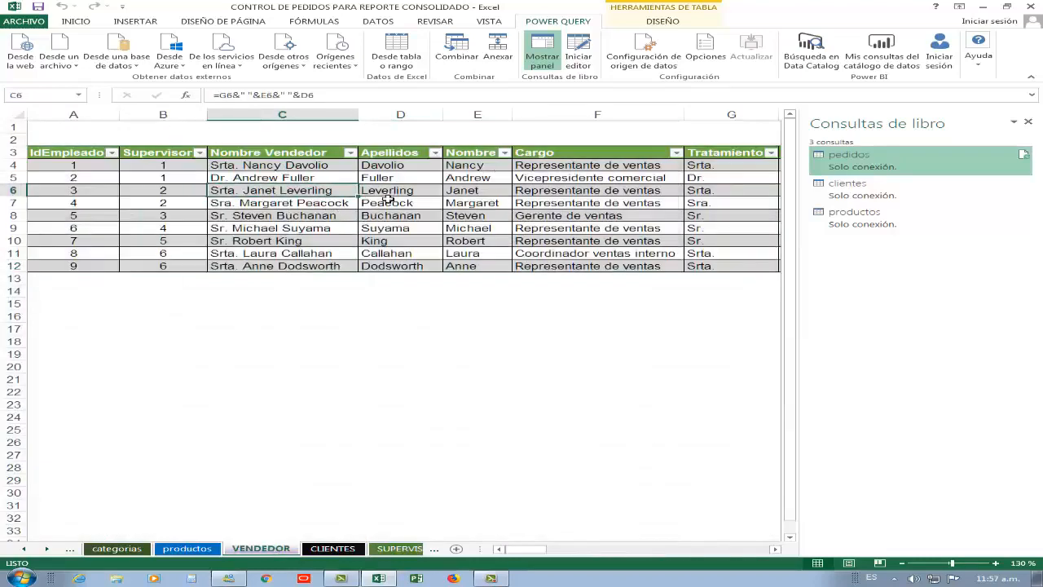
click(396, 50)
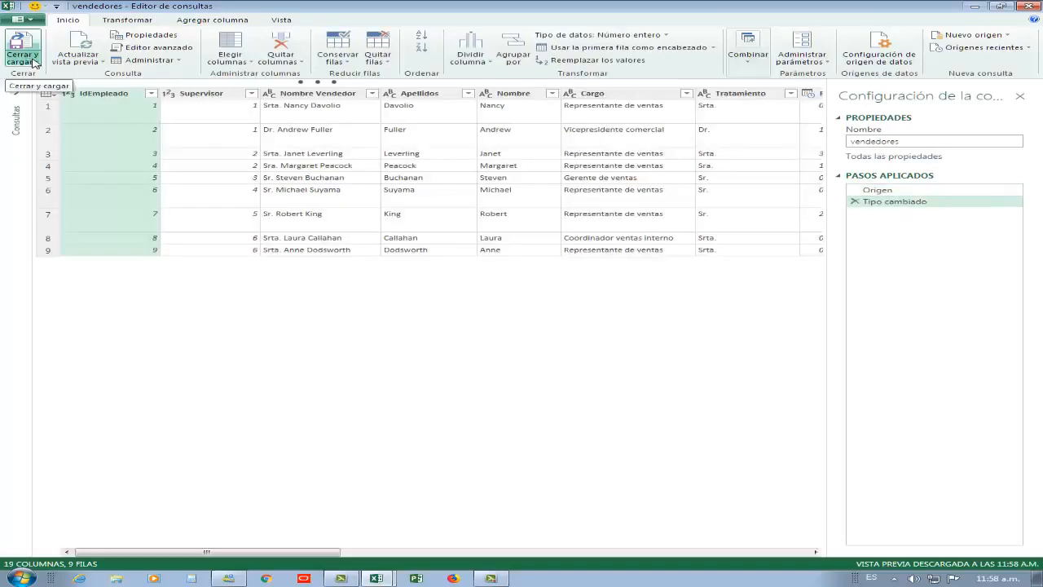
click(34, 63)
click(61, 86)
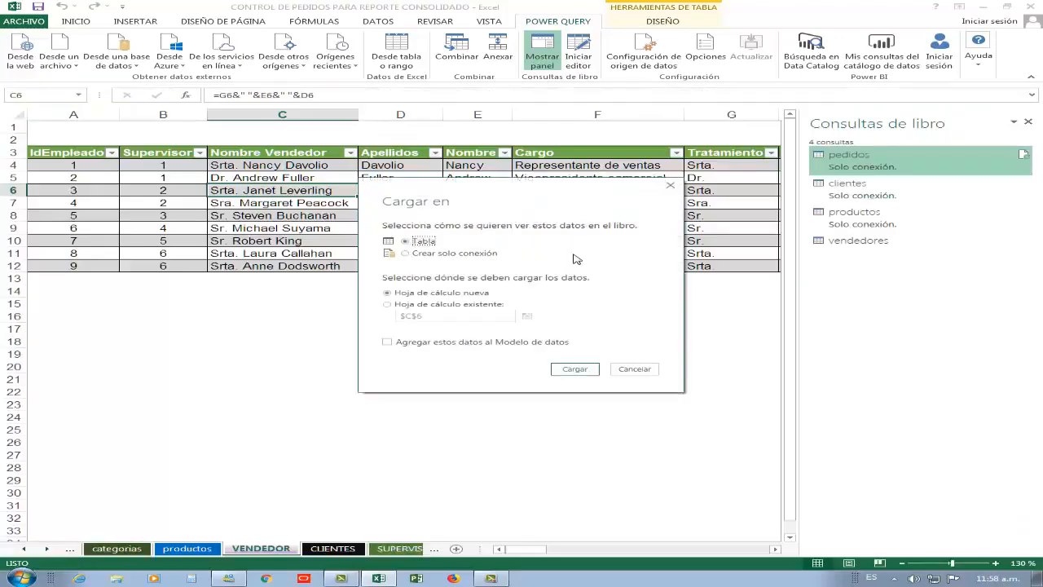
click(432, 254)
click(573, 369)
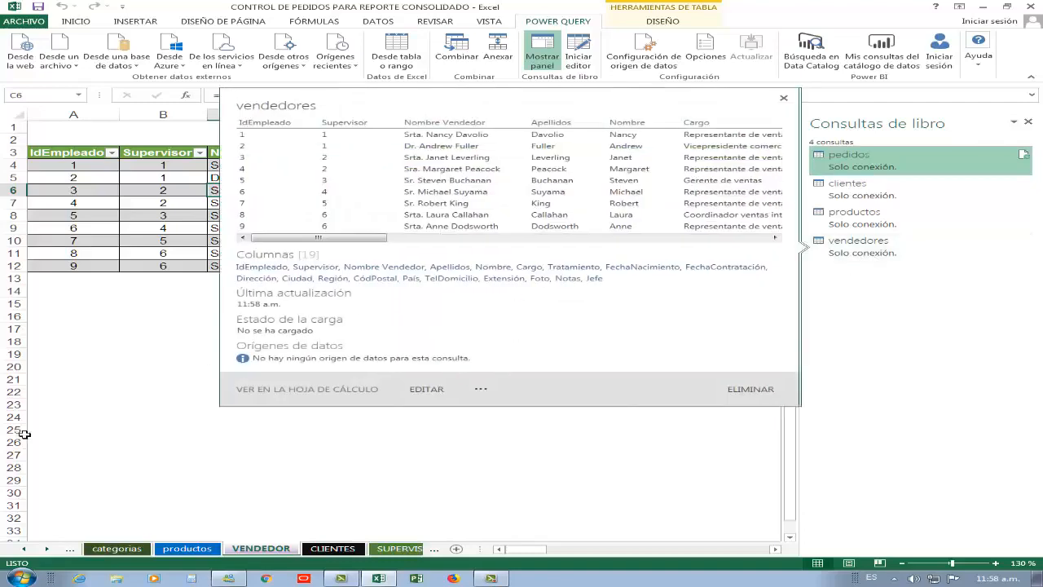
Create a Power Query query from the shipping methods table on the formas sheet and load it as a connection only.
click(46, 549)
click(46, 549)
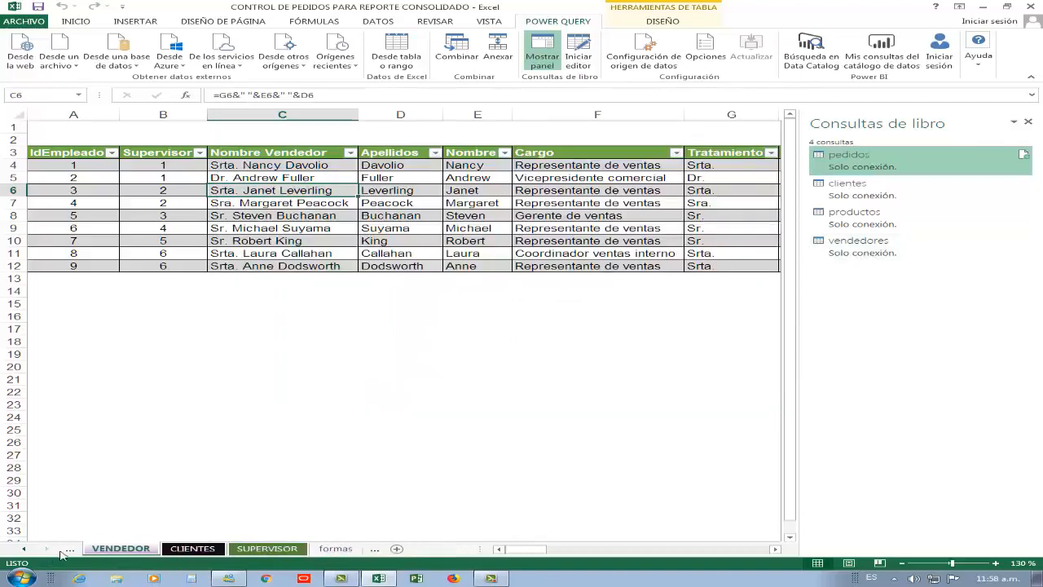
click(335, 549)
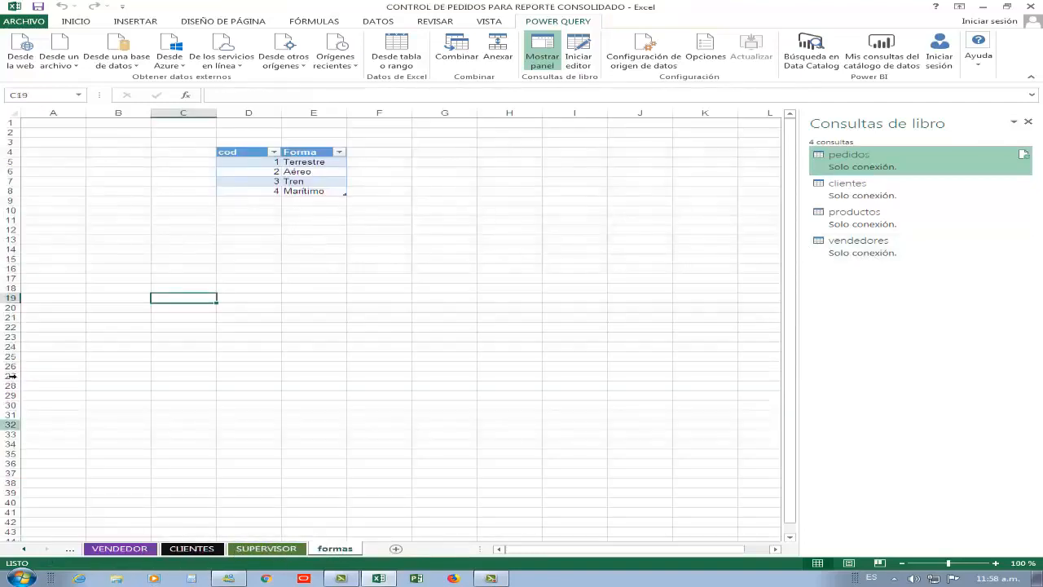
click(246, 173)
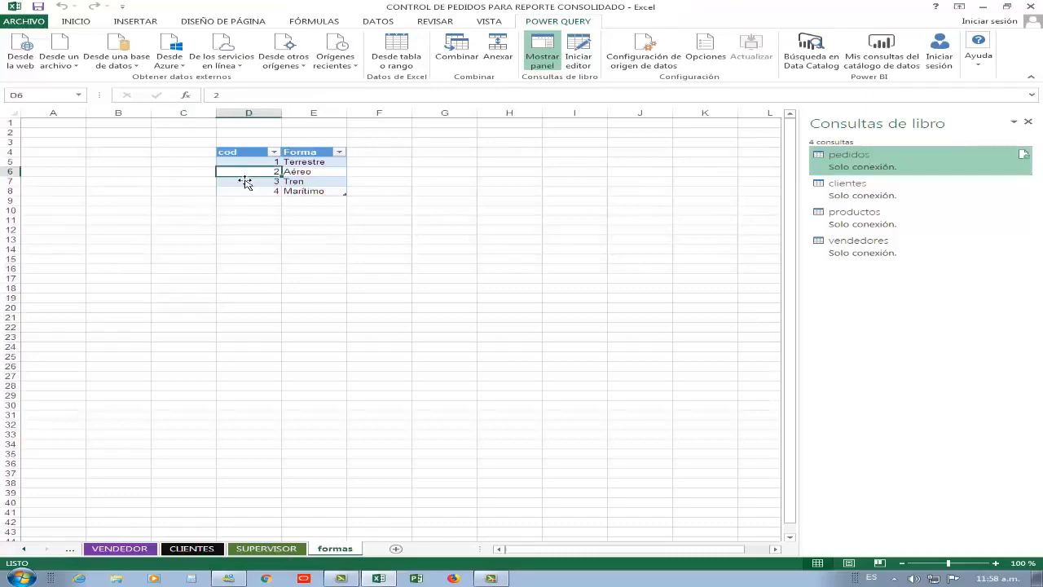
click(405, 50)
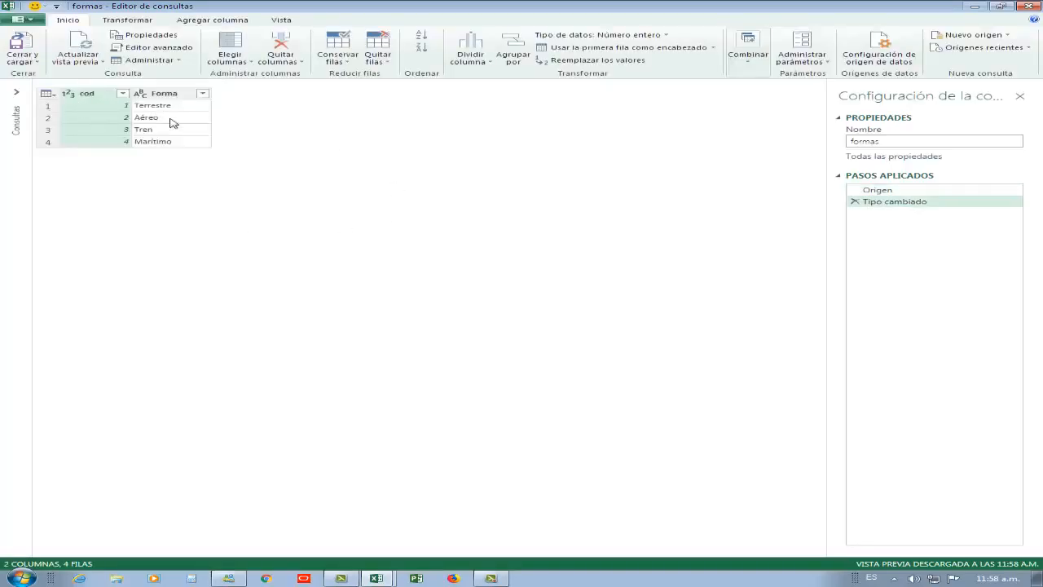
click(22, 59)
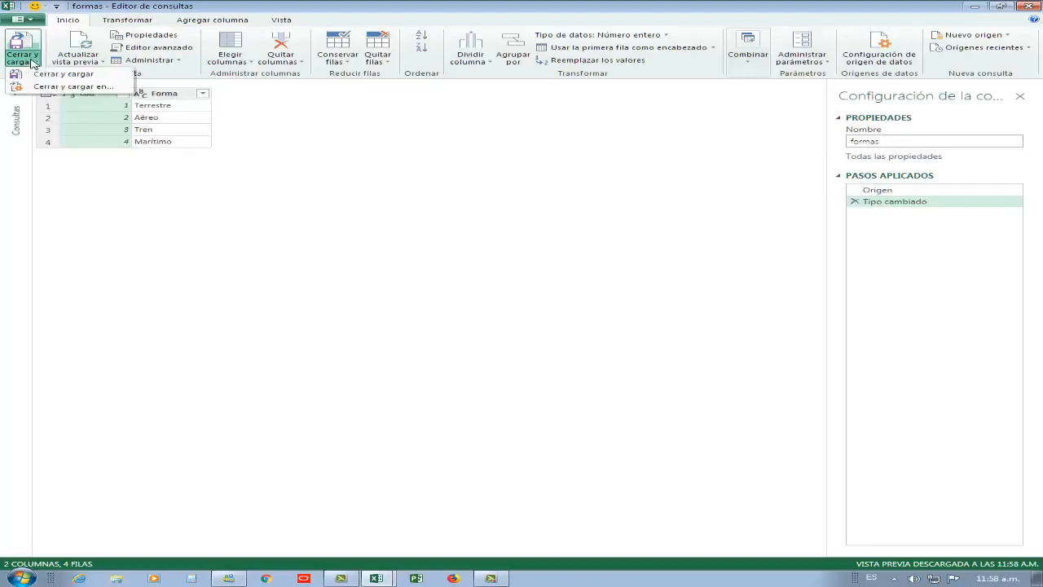
click(65, 87)
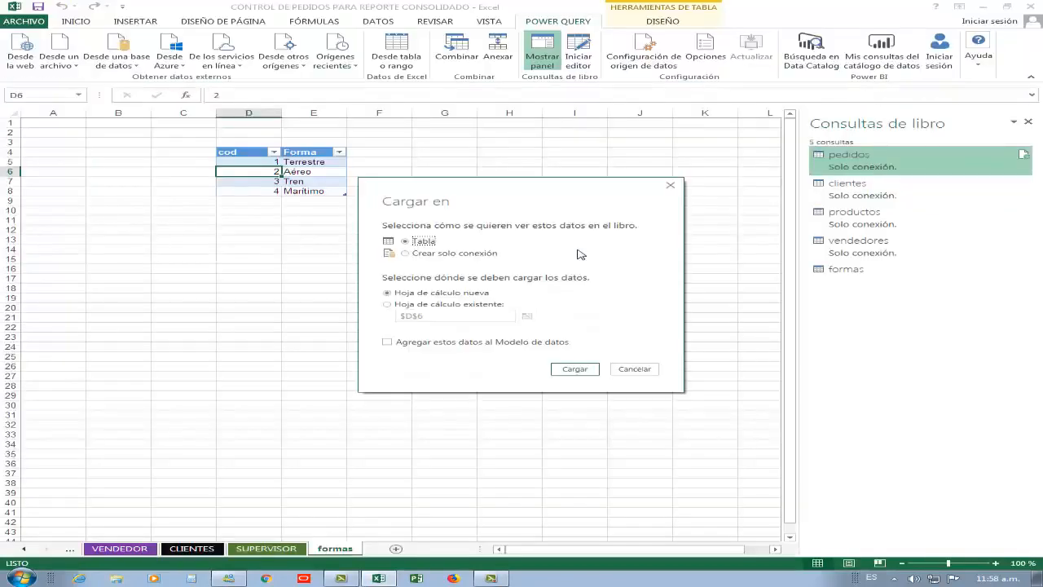
click(441, 256)
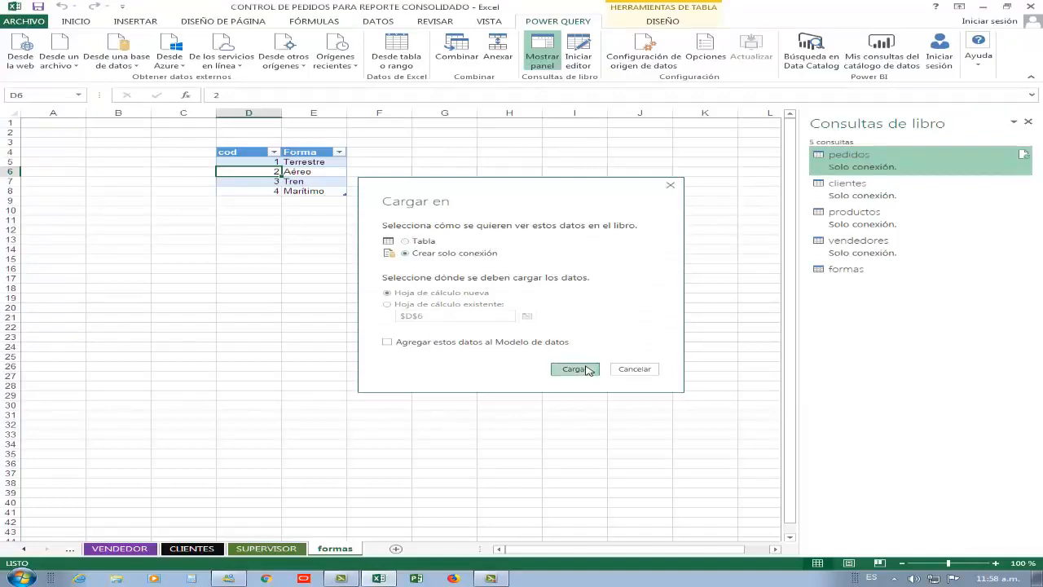
click(589, 371)
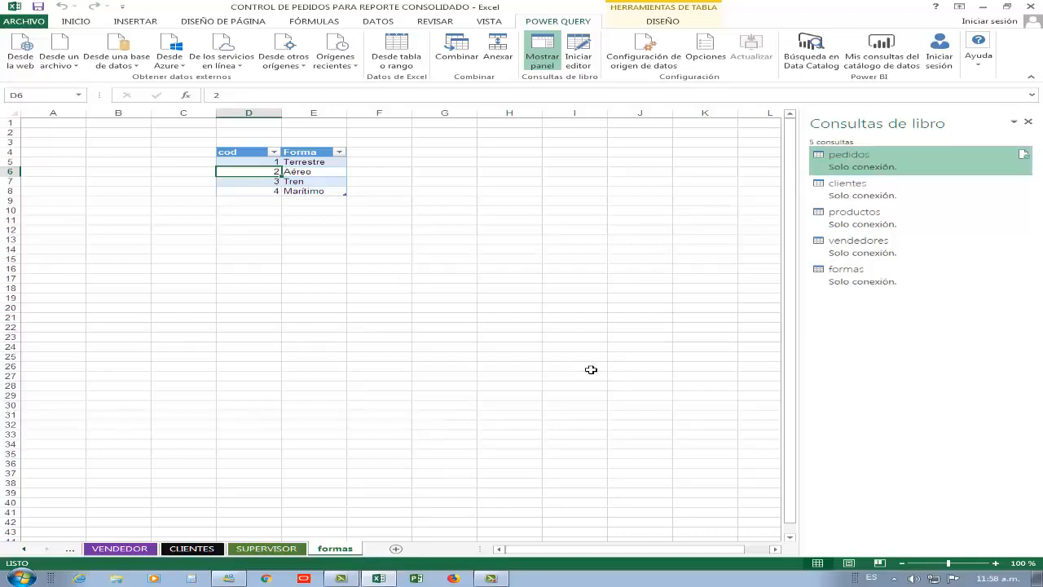
Return to the DATOS DEL REPORTE sheet to review the fields requested for the audit report.
click(27, 550)
click(27, 549)
click(27, 549)
click(27, 550)
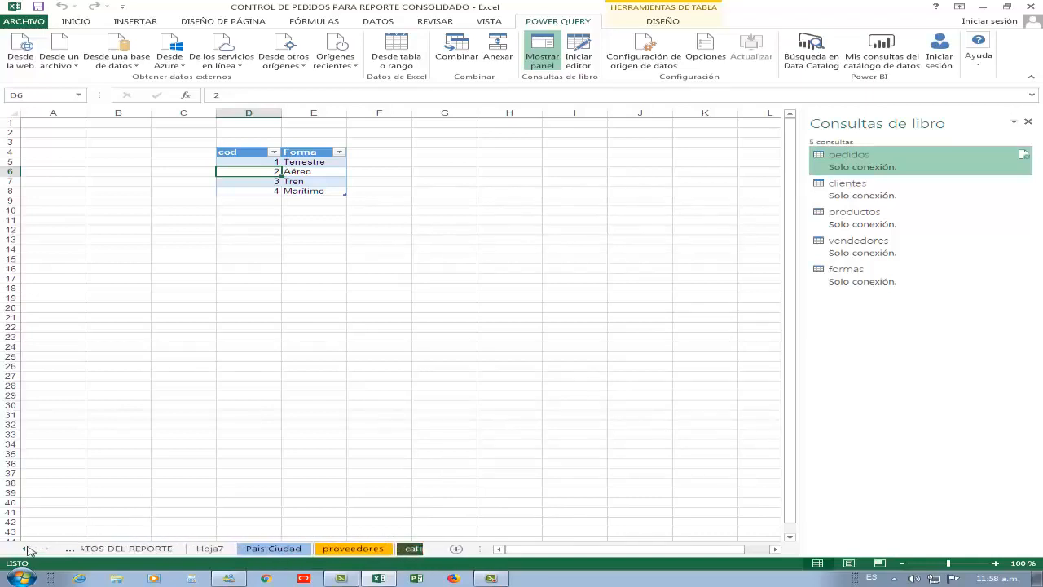
click(27, 549)
click(143, 549)
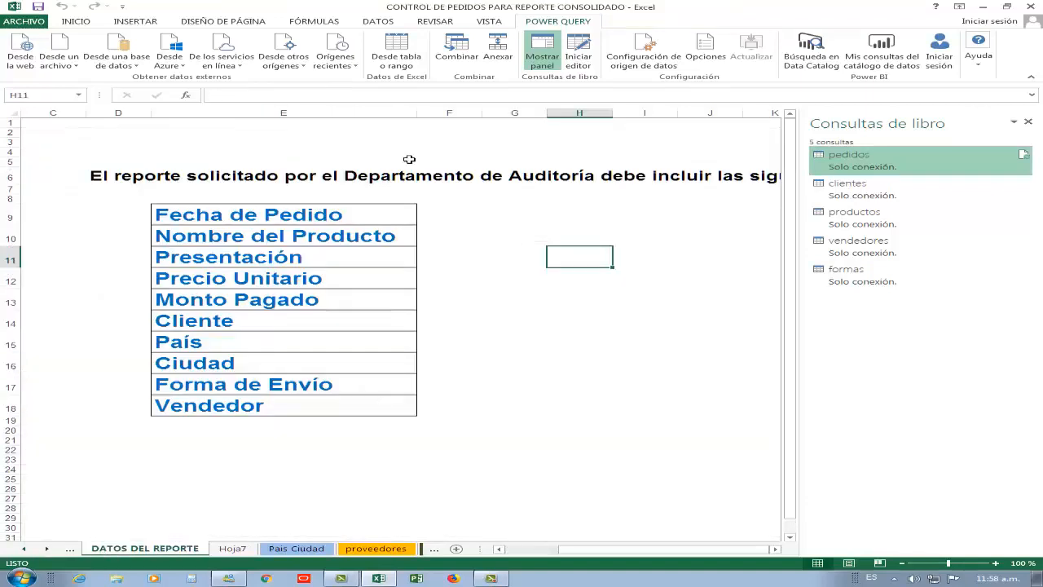